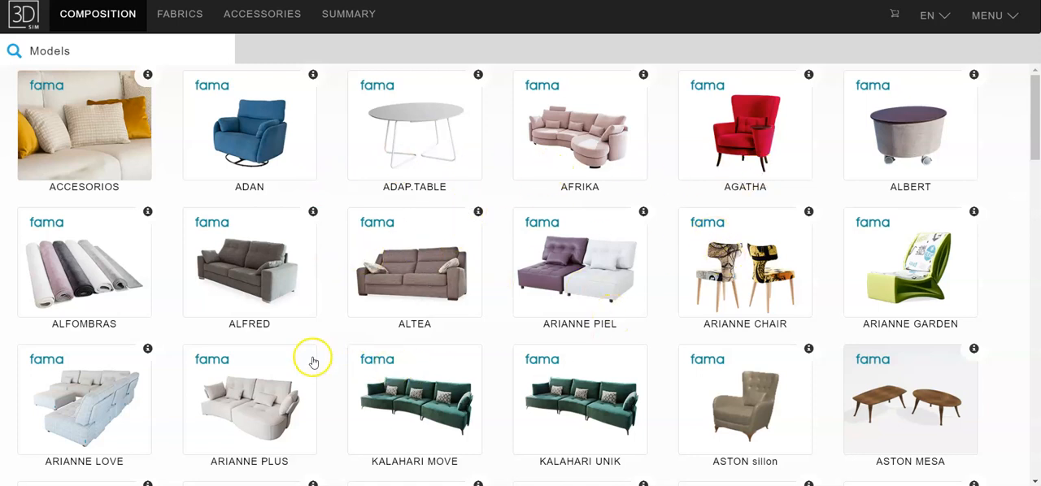
Open the ARIANNE LOVE model, look through its modules and place the left arm Brazo Izq. U1 as the first piece
{"action": "left_click", "coordinate": [94, 408]}
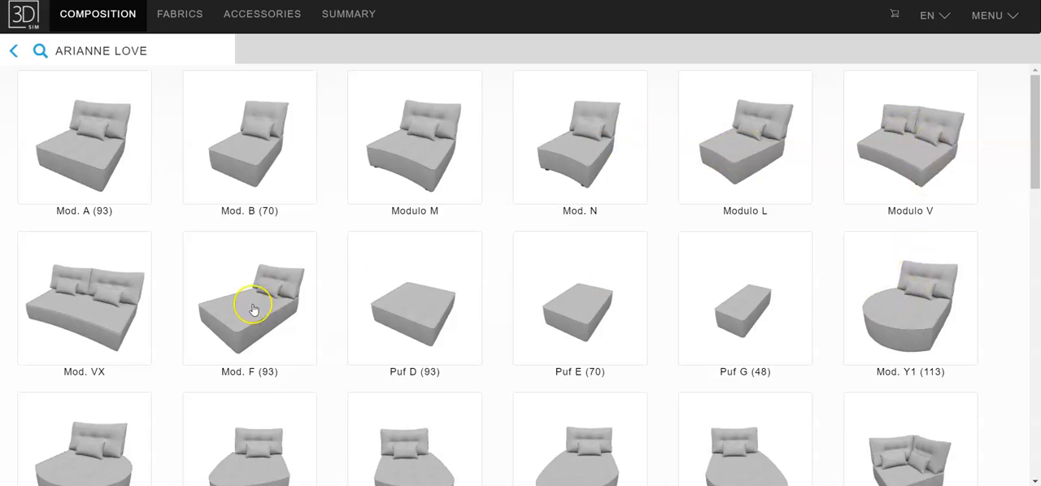
{"action": "scroll", "coordinate": [253, 304], "scroll_direction": "down", "scroll_amount": 3}
{"action": "scroll", "coordinate": [253, 310], "scroll_direction": "down", "scroll_amount": 5}
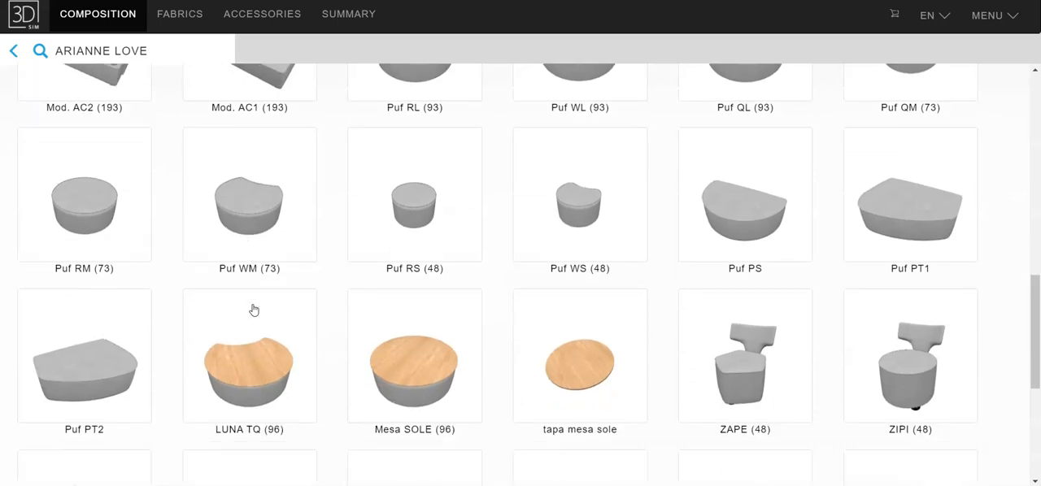
{"action": "scroll", "coordinate": [707, 278], "scroll_direction": "down", "scroll_amount": 2}
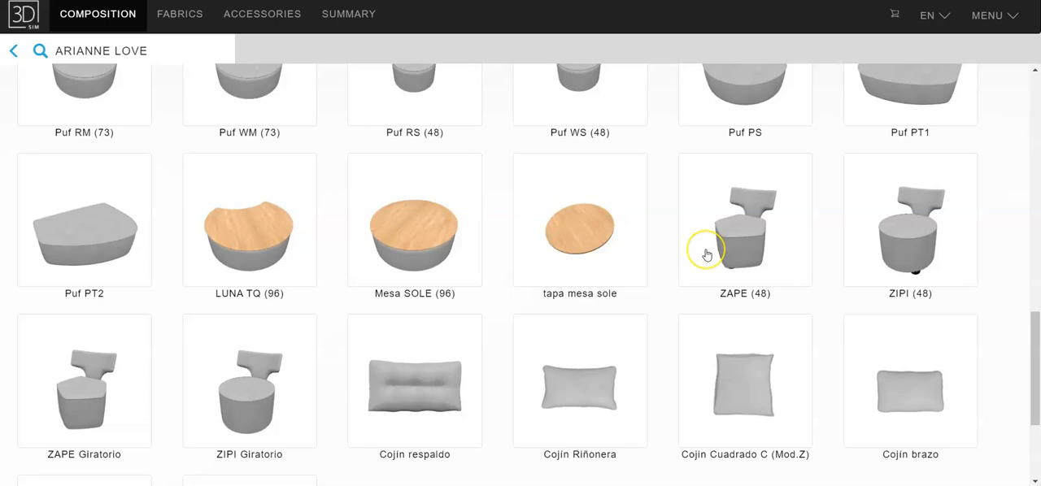
{"action": "scroll", "coordinate": [707, 255], "scroll_direction": "up", "scroll_amount": 10}
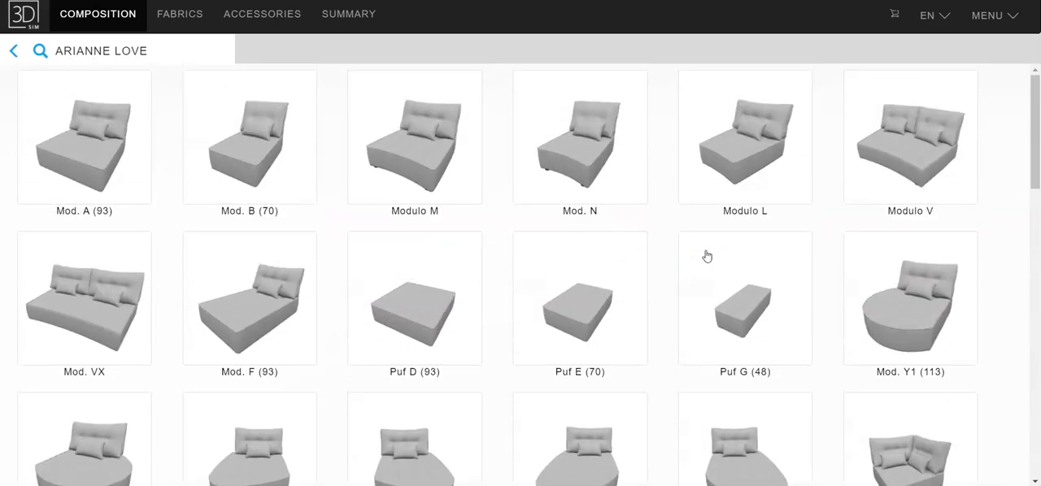
{"action": "scroll", "coordinate": [707, 257], "scroll_direction": "down", "scroll_amount": 3}
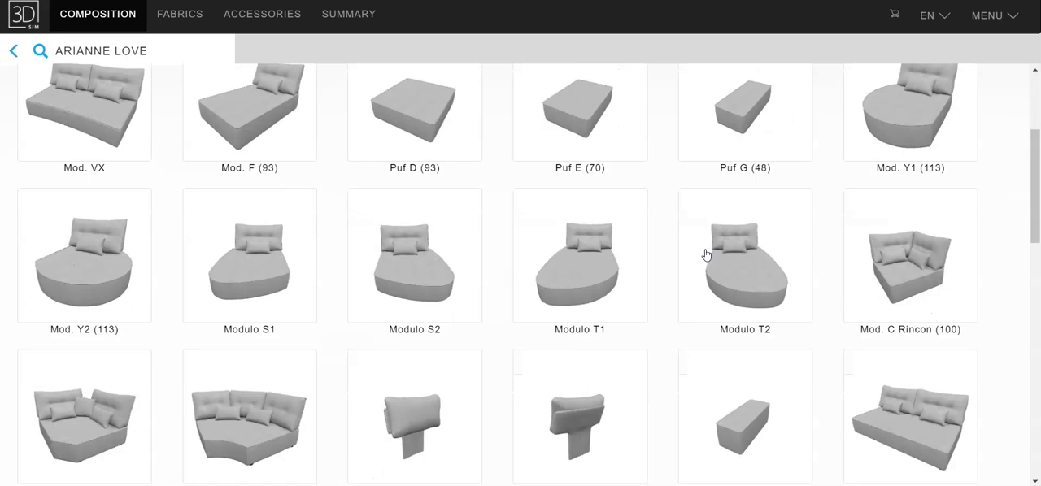
{"action": "scroll", "coordinate": [703, 254], "scroll_direction": "down", "scroll_amount": 1}
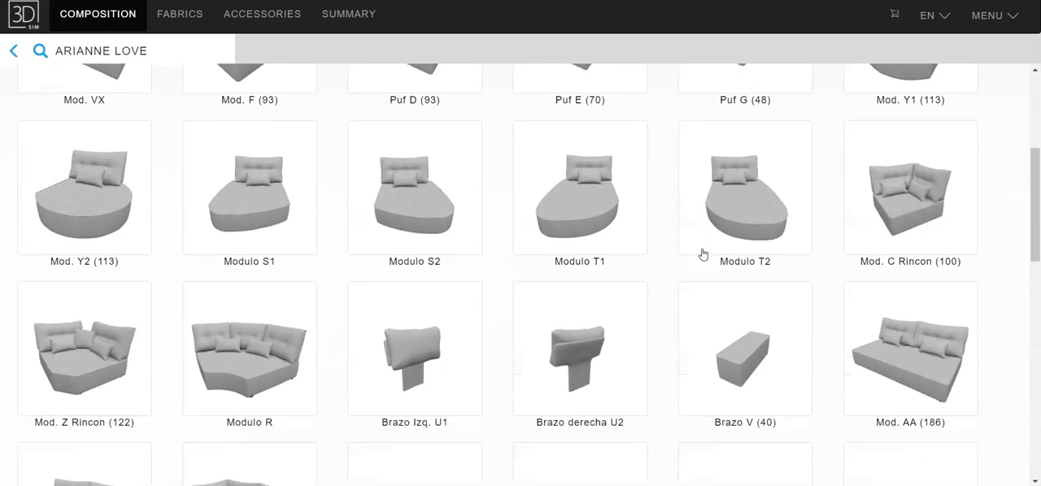
{"action": "left_click", "coordinate": [404, 345]}
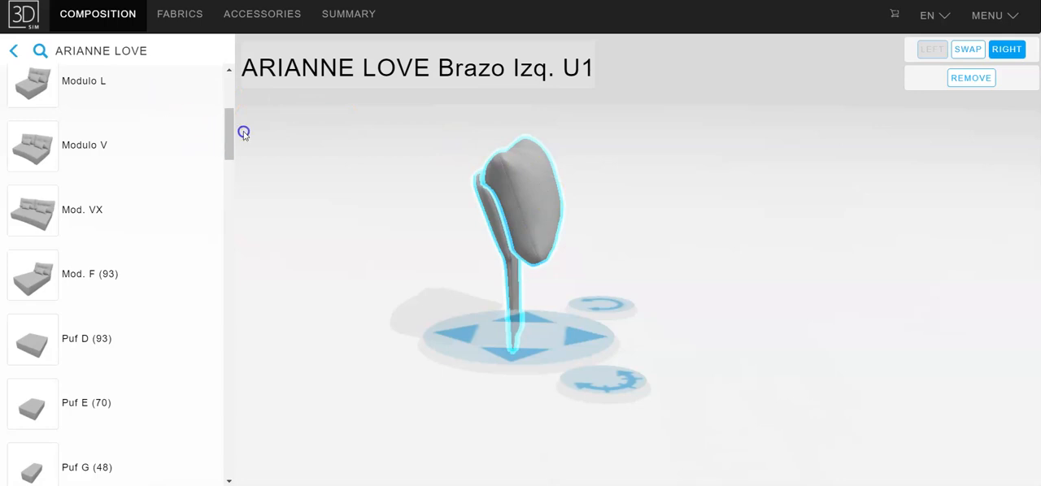
Add Mod. A (93) beside the left arm, followed by Modulo M on its right side
{"action": "left_click_drag", "start_coordinate": [229, 143], "coordinate": [228, 96]}
{"action": "left_click", "coordinate": [34, 98]}
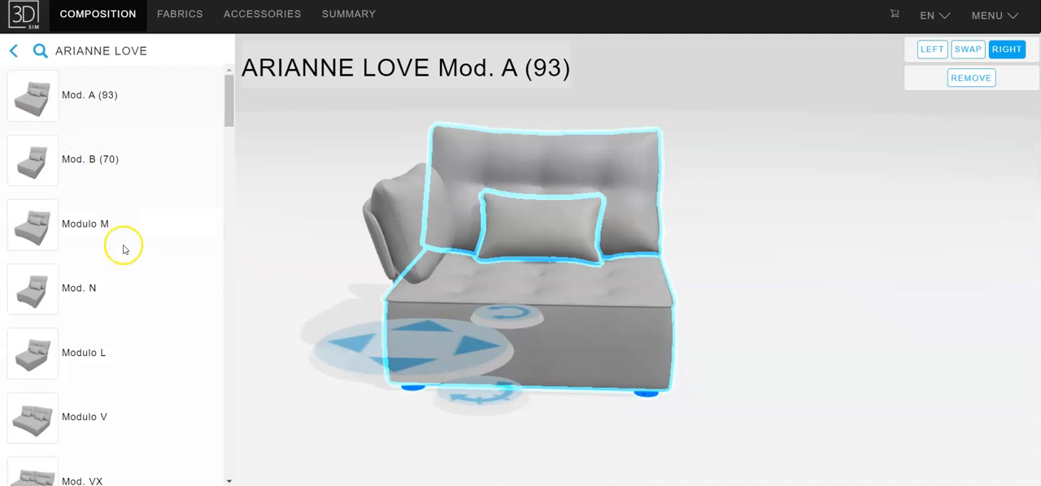
{"action": "scroll", "coordinate": [125, 257], "scroll_direction": "down", "scroll_amount": 2}
{"action": "scroll", "coordinate": [125, 257], "scroll_direction": "down", "scroll_amount": 1}
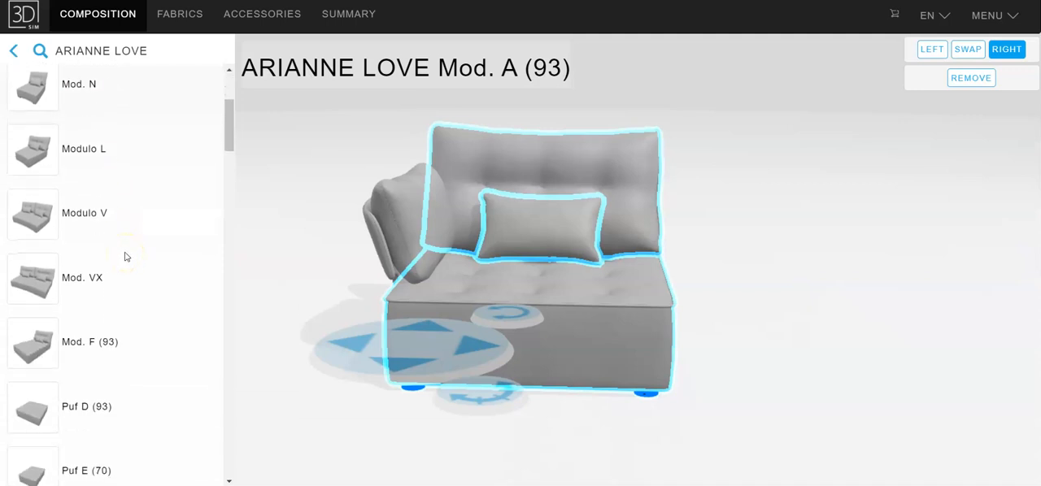
{"action": "scroll", "coordinate": [125, 258], "scroll_direction": "down", "scroll_amount": 2}
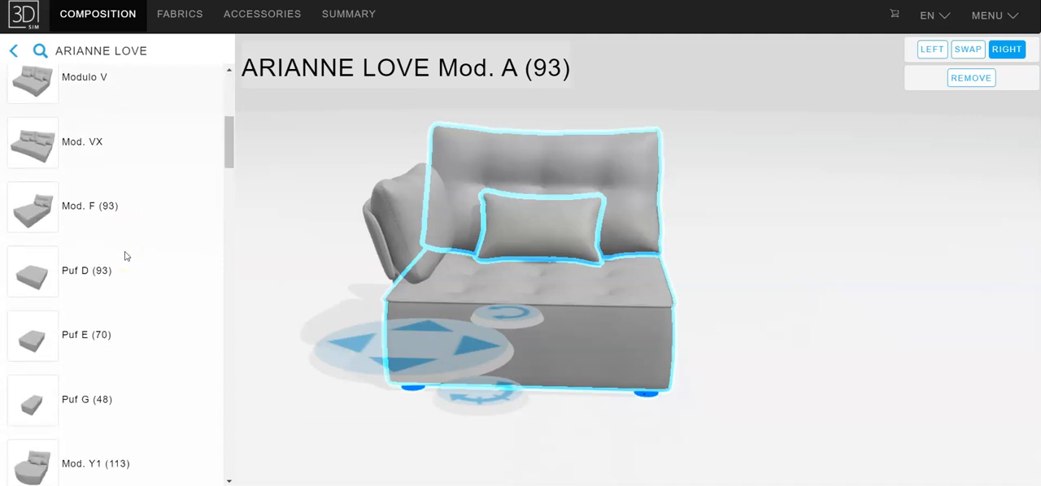
{"action": "scroll", "coordinate": [126, 257], "scroll_direction": "up", "scroll_amount": 3}
{"action": "left_click", "coordinate": [32, 94]}
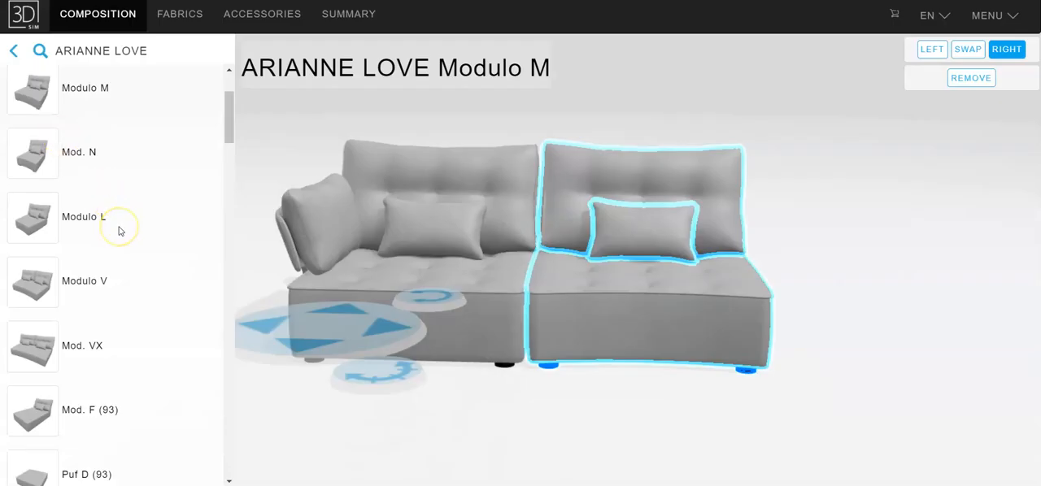
Extend the sofa to the right with the curved corner Modulo R, followed by Modulo V
{"action": "scroll", "coordinate": [119, 231], "scroll_direction": "down", "scroll_amount": 8}
{"action": "scroll", "coordinate": [119, 231], "scroll_direction": "down", "scroll_amount": 5}
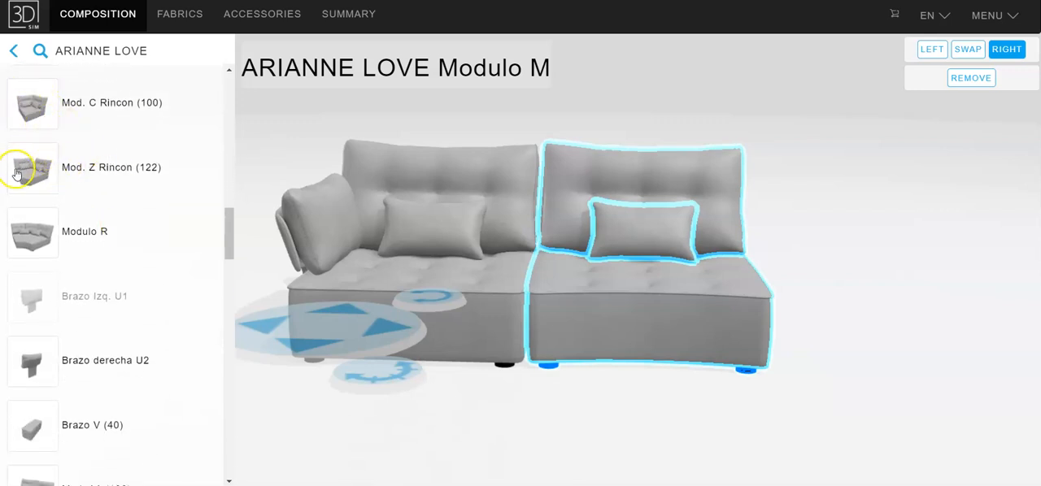
{"action": "left_click", "coordinate": [36, 239]}
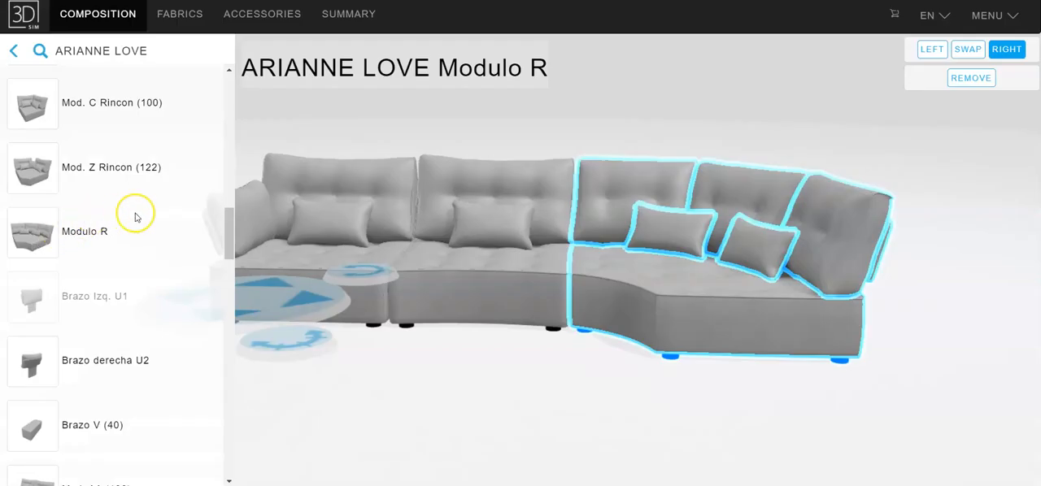
{"action": "scroll", "coordinate": [135, 217], "scroll_direction": "up", "scroll_amount": 7}
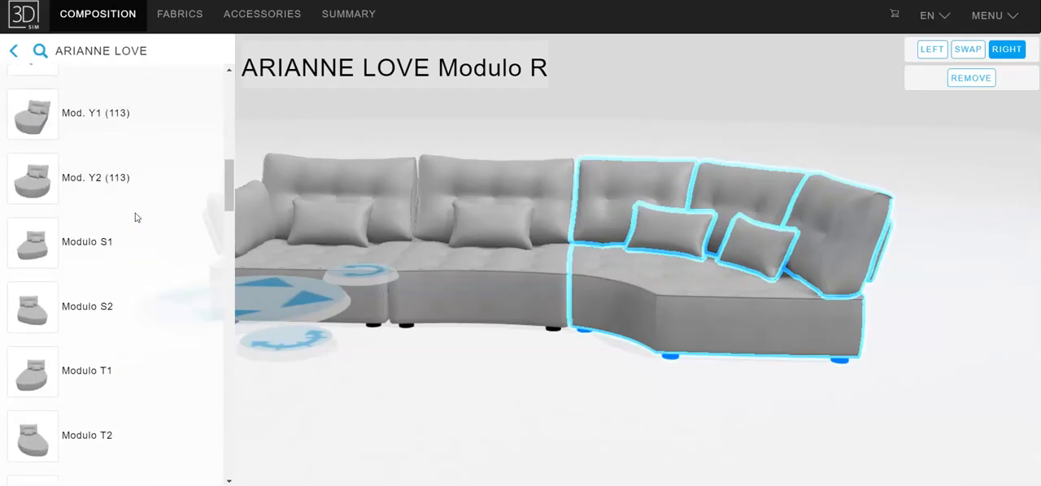
{"action": "scroll", "coordinate": [135, 218], "scroll_direction": "up", "scroll_amount": 4}
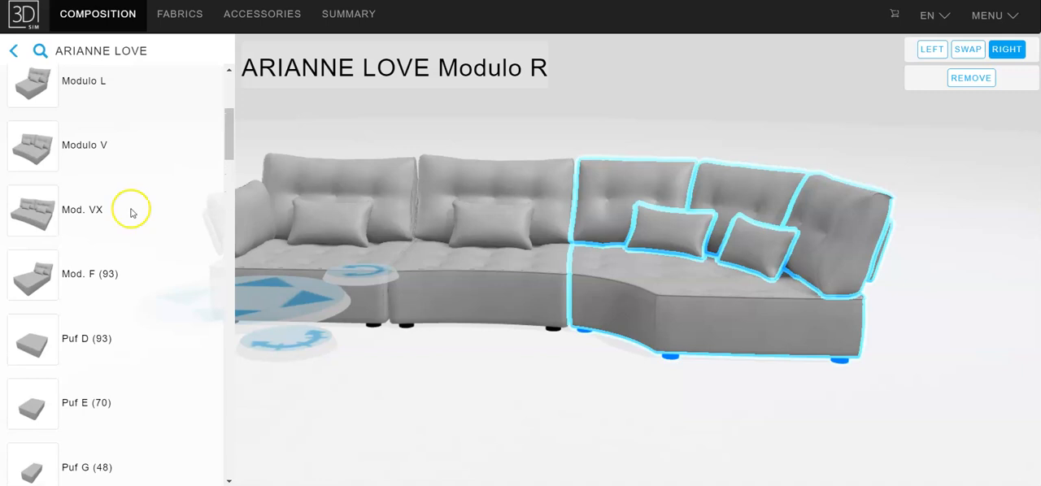
{"action": "left_click", "coordinate": [36, 149]}
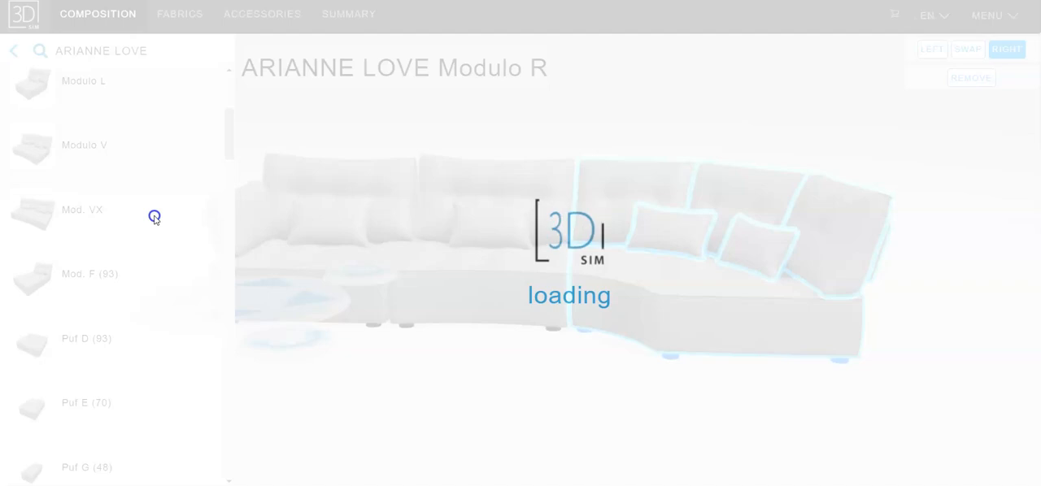
Add the rounded chaise Modulo S2 as the end piece after Modulo V
{"action": "scroll", "coordinate": [155, 217], "scroll_direction": "down", "scroll_amount": 3}
{"action": "scroll", "coordinate": [154, 218], "scroll_direction": "down", "scroll_amount": 3}
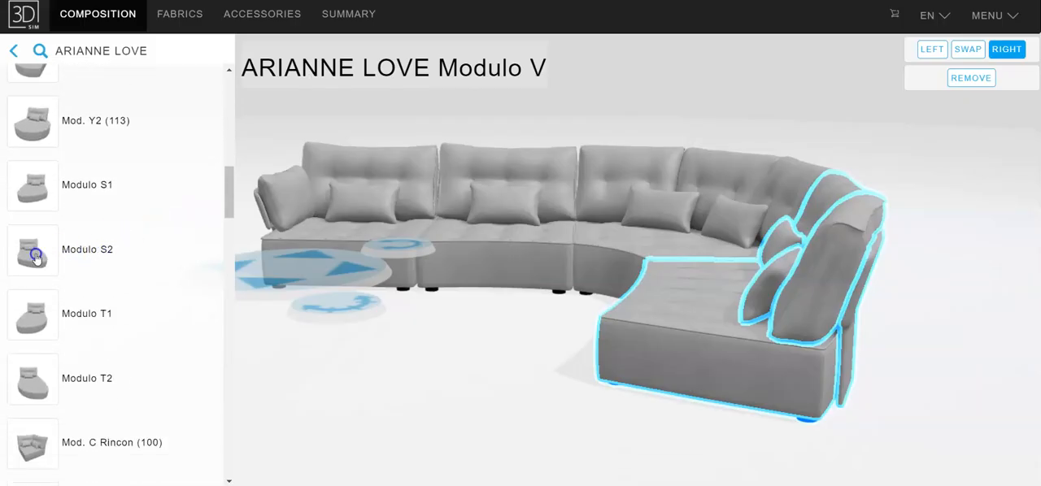
{"action": "left_click", "coordinate": [29, 257]}
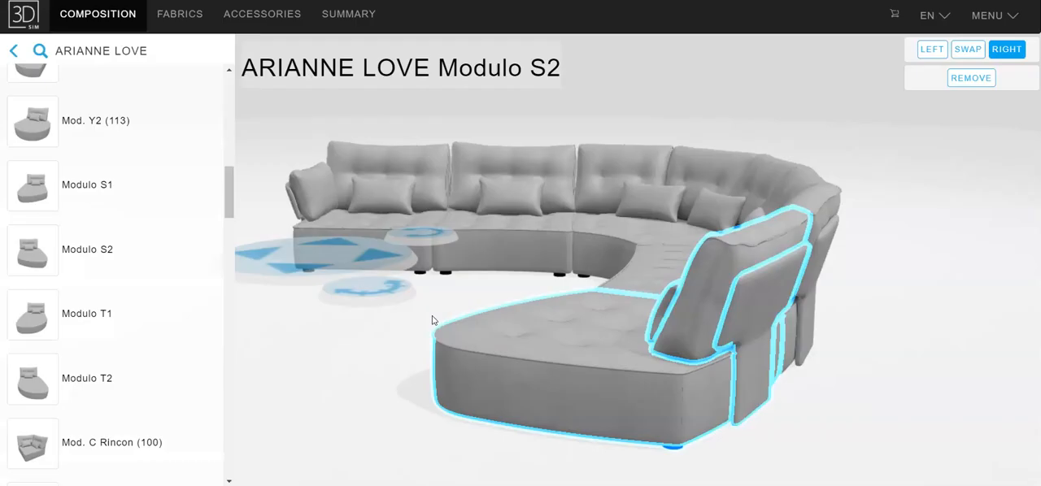
Swap the Modulo V between the corner and the chaise for a Modulo M and deselect it
{"action": "left_click_drag", "start_coordinate": [391, 336], "coordinate": [472, 339]}
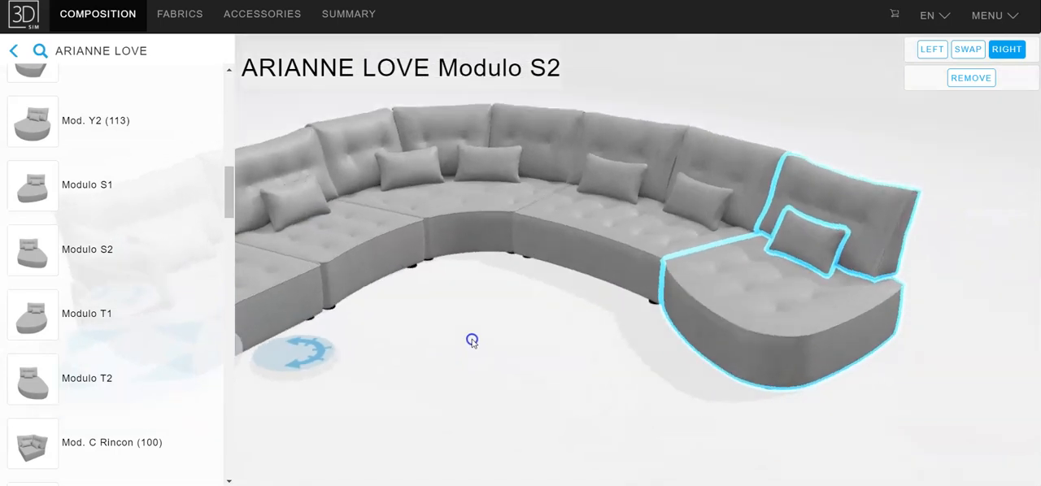
{"action": "left_click", "coordinate": [616, 219]}
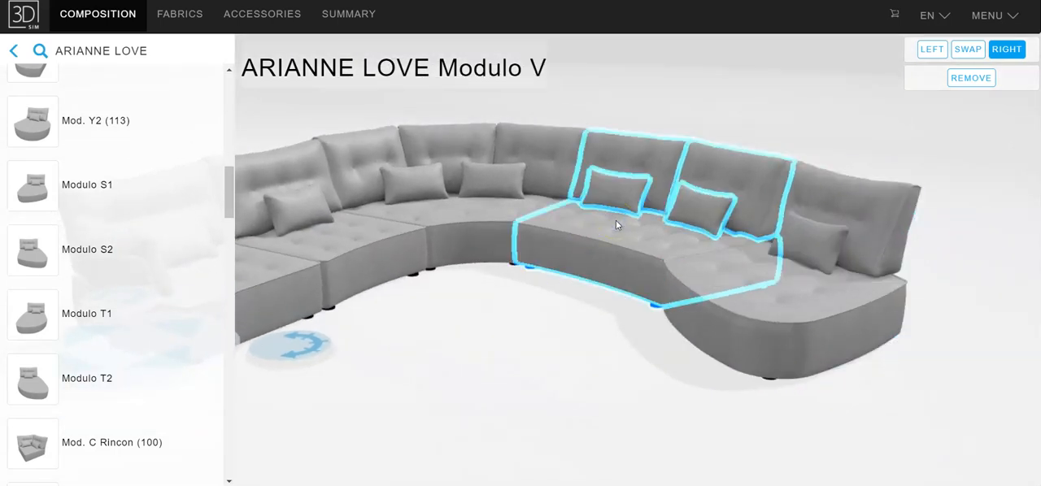
{"action": "left_click", "coordinate": [968, 49]}
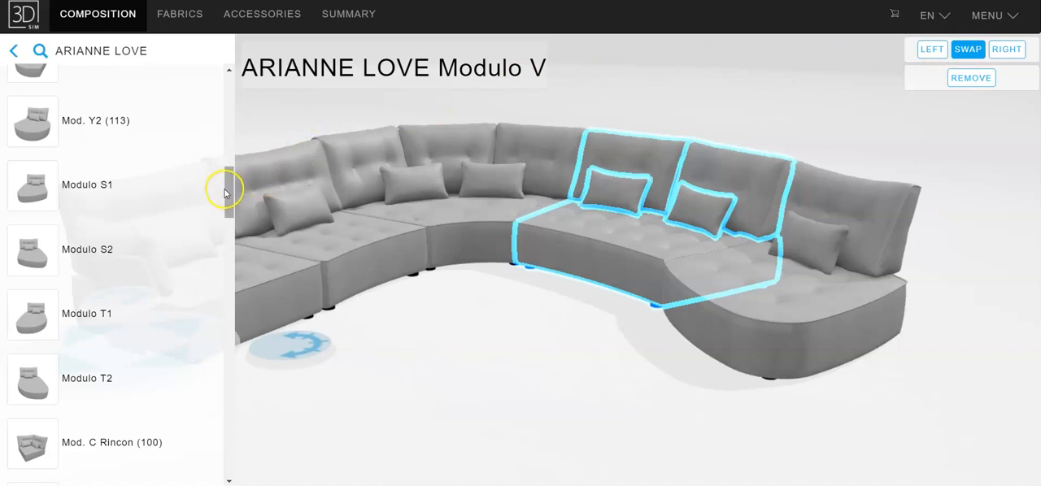
{"action": "left_click_drag", "start_coordinate": [230, 192], "coordinate": [233, 114]}
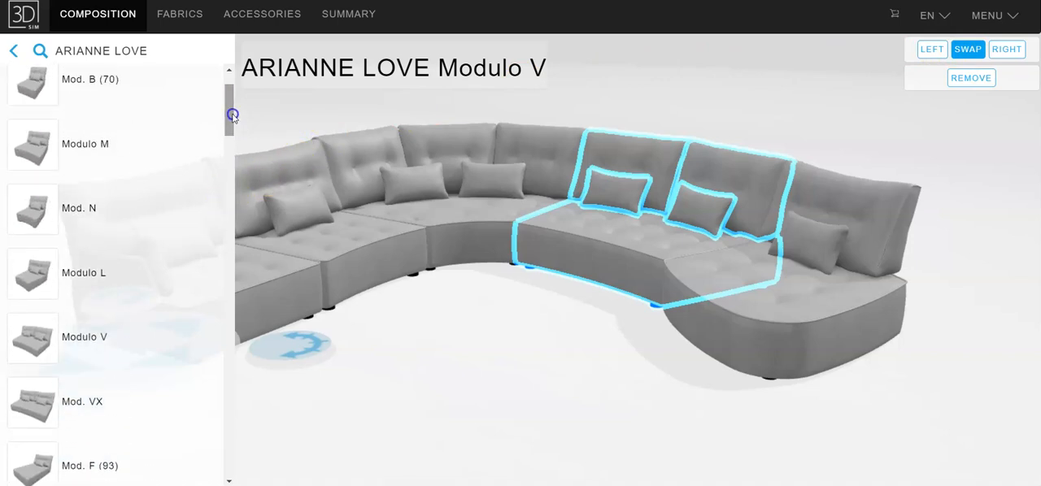
{"action": "left_click", "coordinate": [32, 152]}
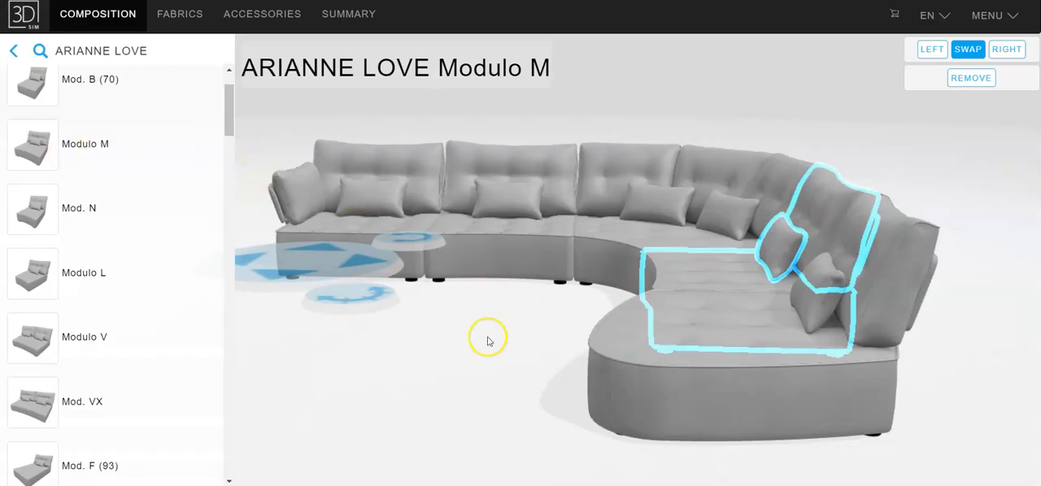
{"action": "left_click_drag", "start_coordinate": [488, 340], "coordinate": [461, 372]}
{"action": "left_click", "coordinate": [549, 372]}
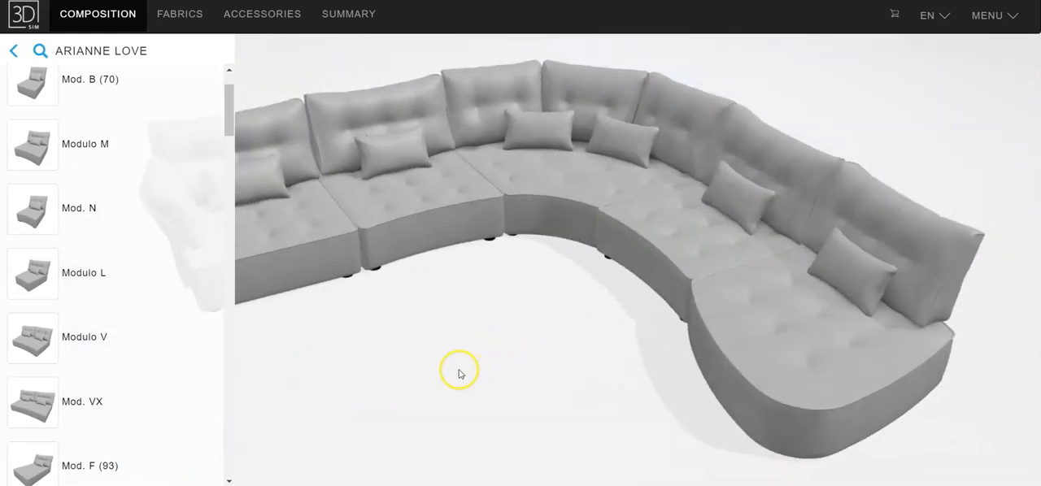
{"action": "scroll", "coordinate": [461, 370], "scroll_direction": "down", "scroll_amount": 4}
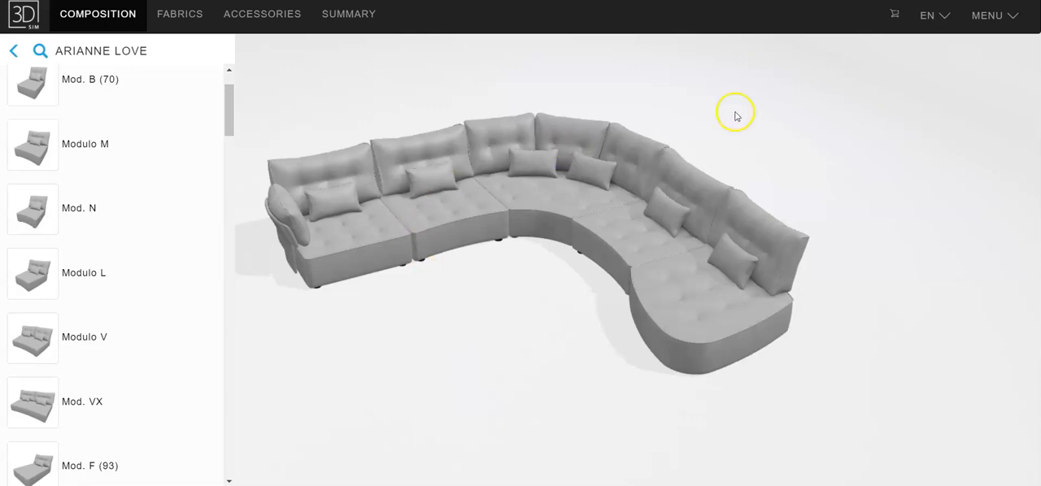
Display the measures report for the sofa composition and close it to return to the 3D view
{"action": "left_click", "coordinate": [994, 18]}
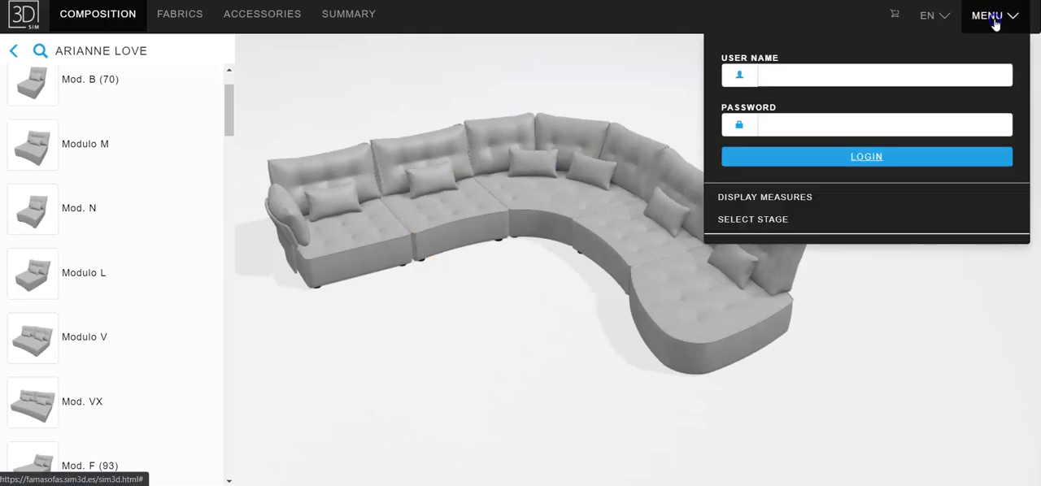
{"action": "left_click", "coordinate": [771, 203]}
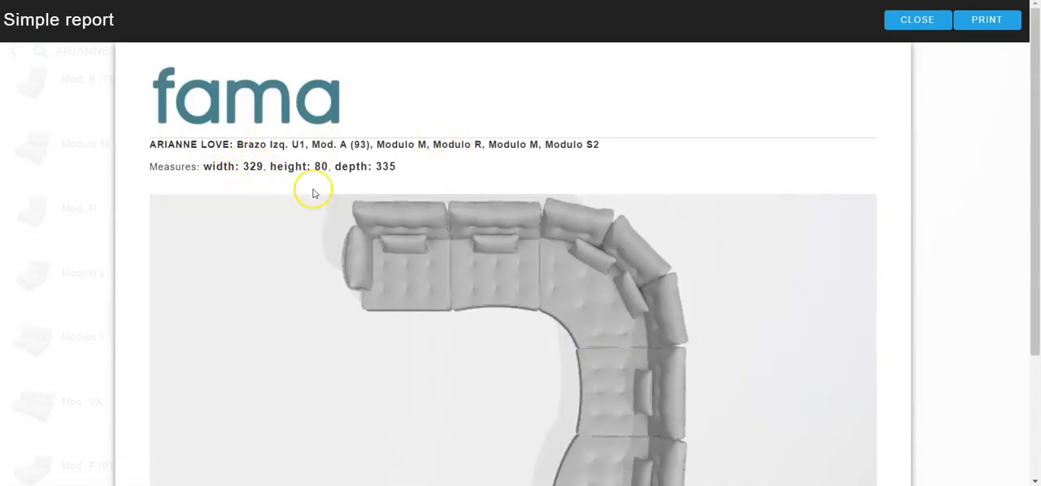
{"action": "left_click", "coordinate": [913, 21]}
{"action": "left_click_drag", "start_coordinate": [713, 279], "coordinate": [756, 206]}
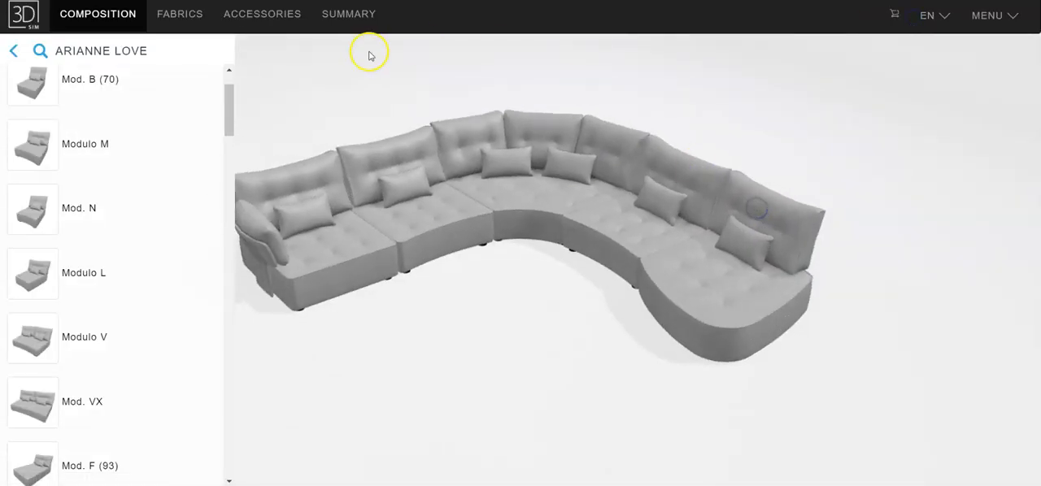
Browse the fabric collections and add the Gorilla and Cupido fabrics from La Ligne Collection to the fabric selection
{"action": "left_click", "coordinate": [182, 16]}
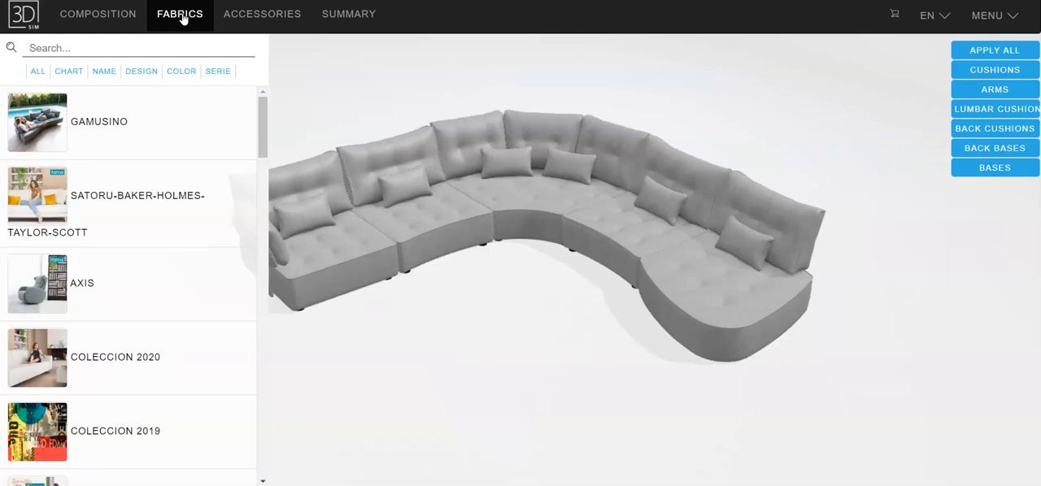
{"action": "left_click", "coordinate": [105, 72]}
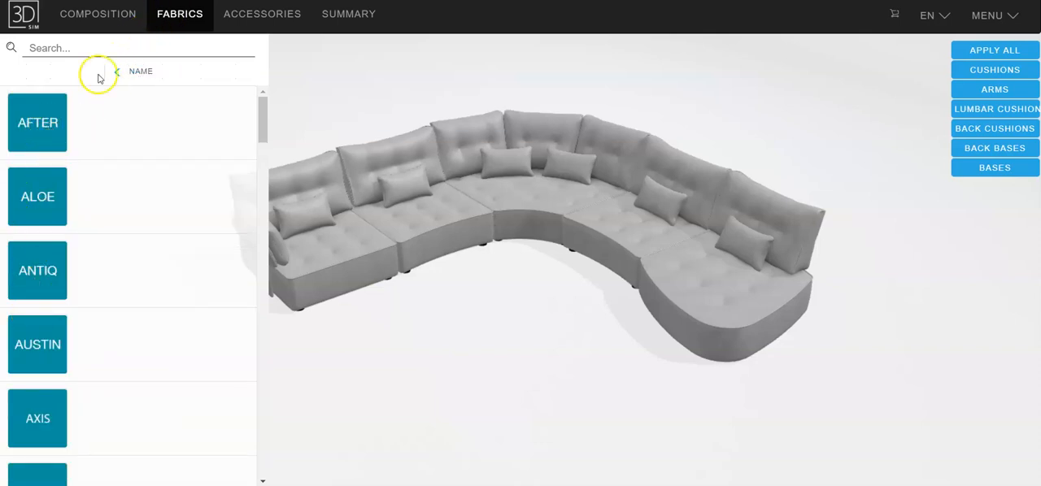
{"action": "left_click", "coordinate": [118, 74]}
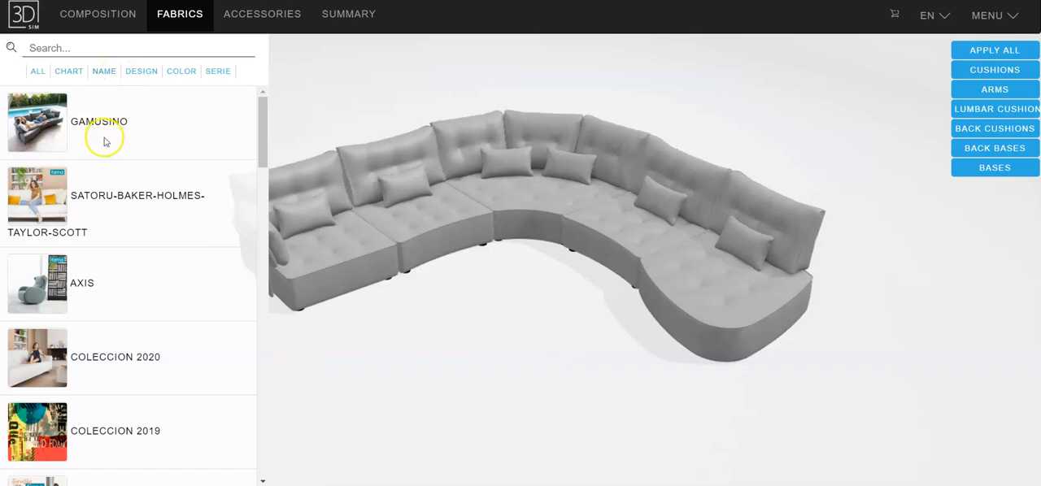
{"action": "scroll", "coordinate": [135, 174], "scroll_direction": "down", "scroll_amount": 4}
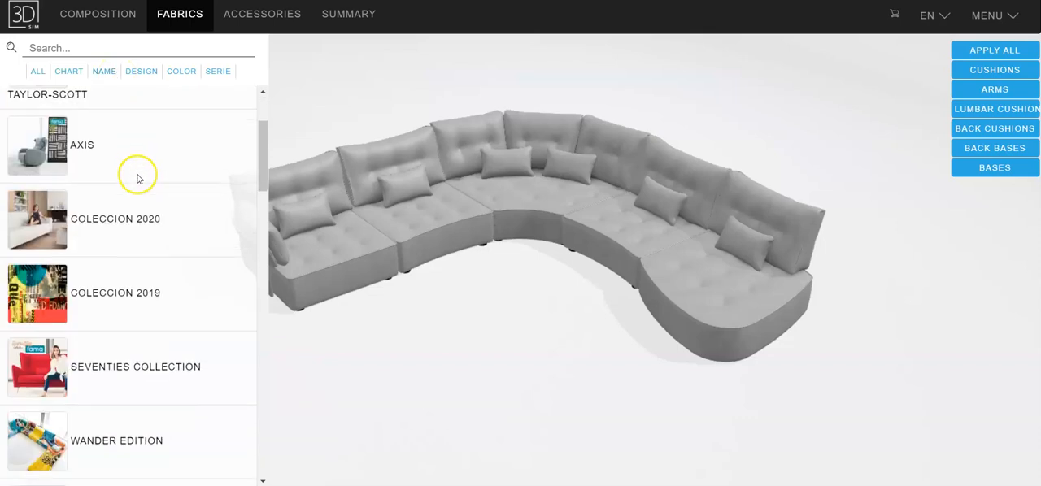
{"action": "scroll", "coordinate": [139, 180], "scroll_direction": "down", "scroll_amount": 5}
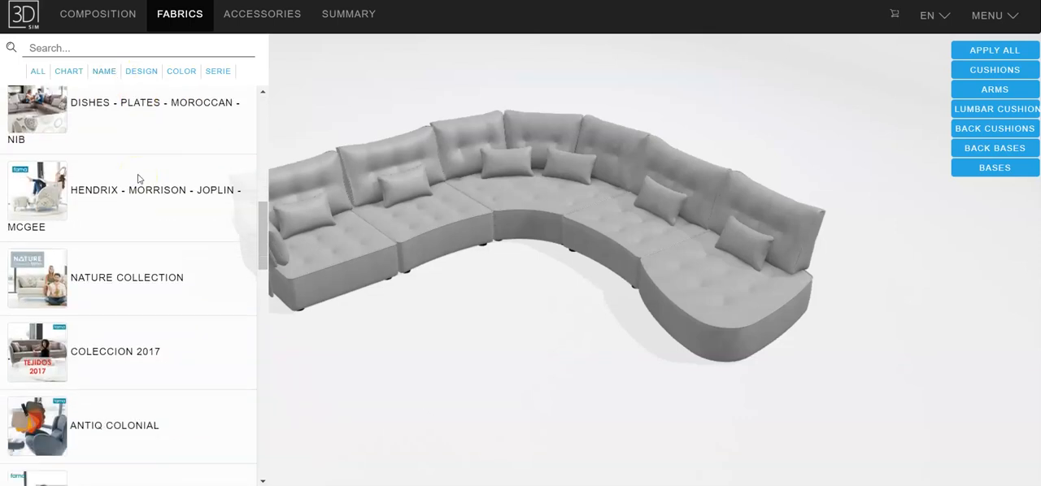
{"action": "scroll", "coordinate": [139, 179], "scroll_direction": "down", "scroll_amount": 5}
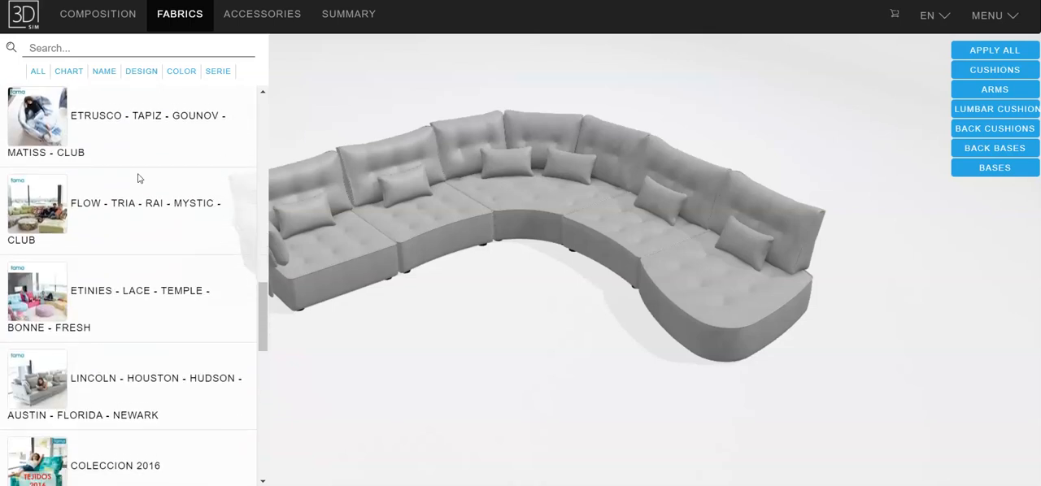
{"action": "scroll", "coordinate": [138, 179], "scroll_direction": "down", "scroll_amount": 5}
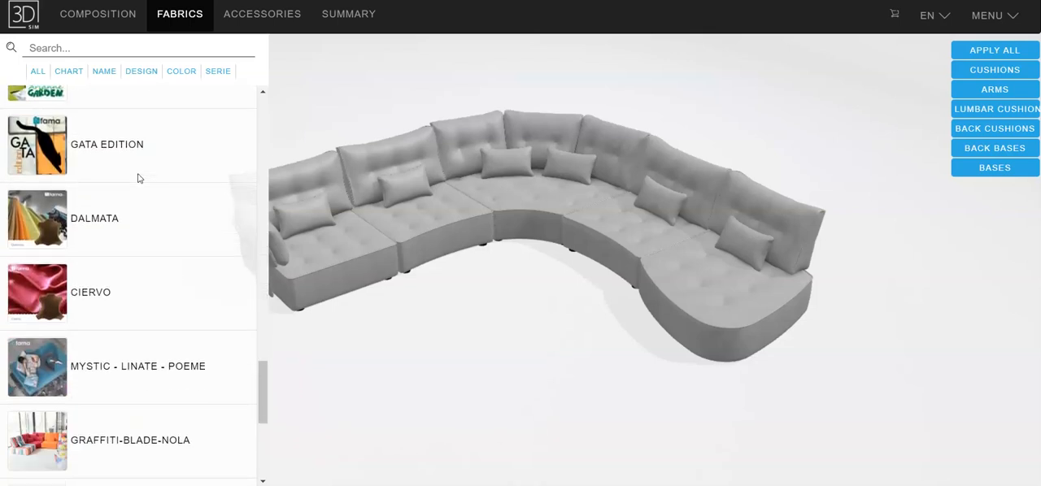
{"action": "scroll", "coordinate": [139, 179], "scroll_direction": "down", "scroll_amount": 3}
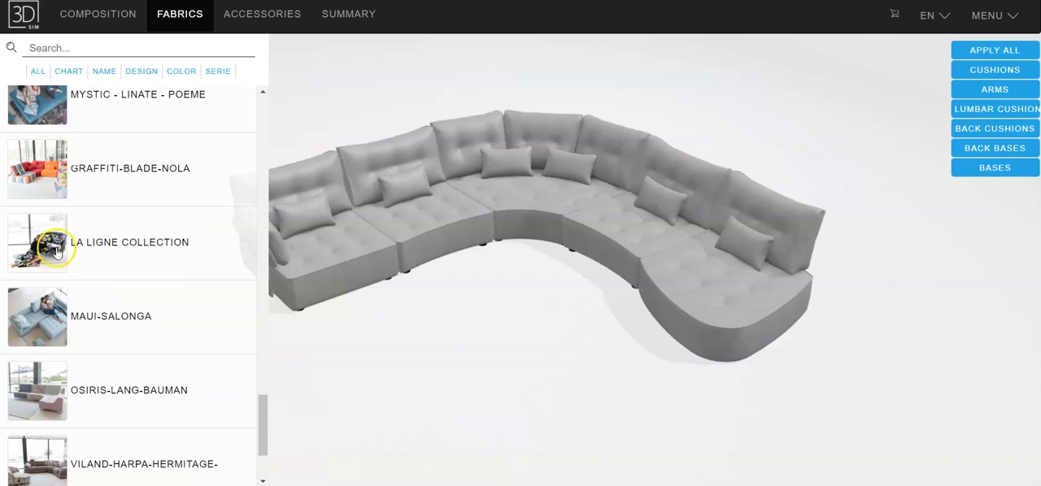
{"action": "left_click", "coordinate": [43, 248]}
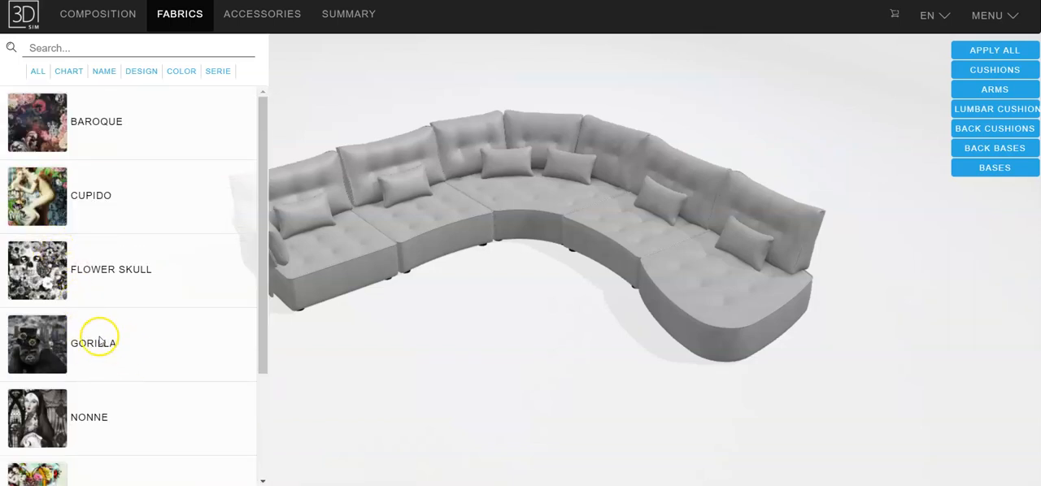
{"action": "left_click", "coordinate": [16, 348]}
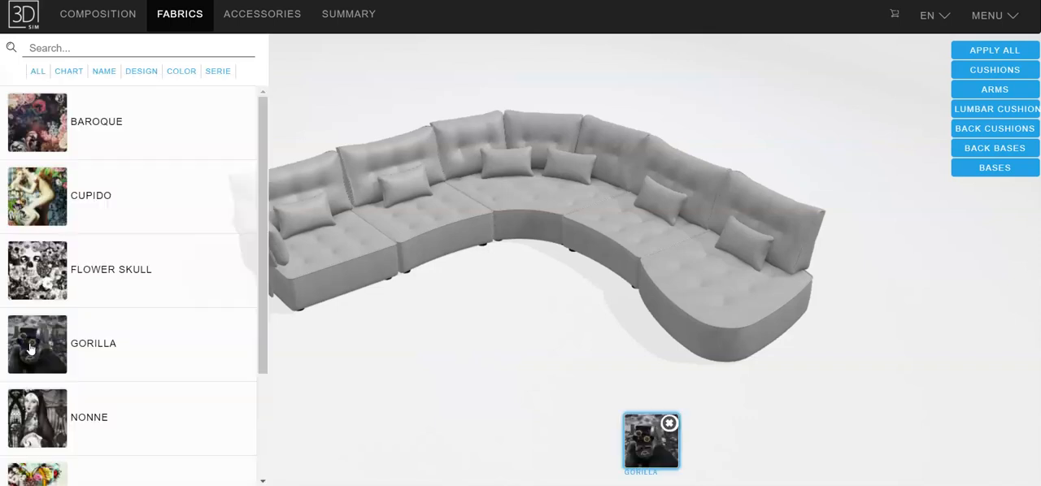
{"action": "left_click", "coordinate": [22, 213]}
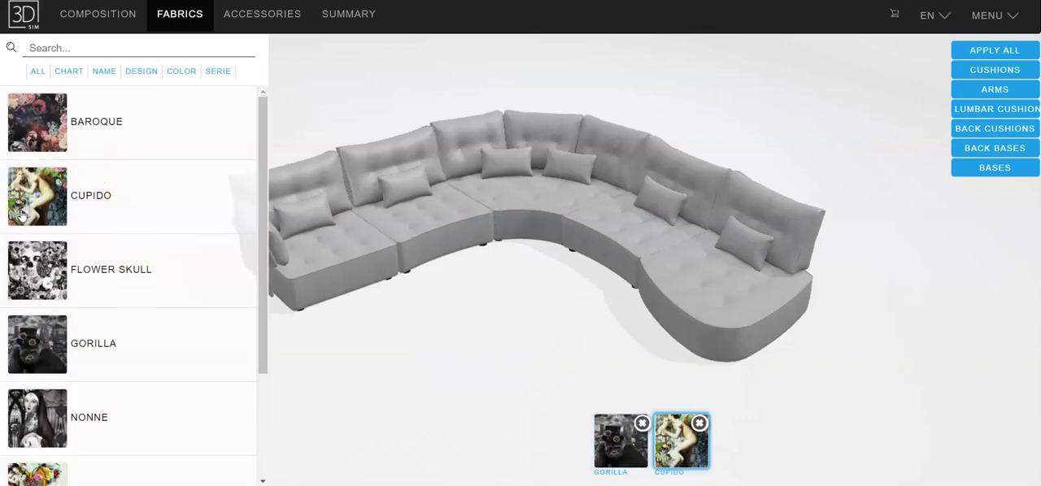
Browse the fabrics by name and add Venice 43, Venice 52 and Venice 32 to the fabric selection
{"action": "left_click", "coordinate": [106, 76]}
{"action": "left_click_drag", "start_coordinate": [262, 116], "coordinate": [260, 435]}
{"action": "left_click_drag", "start_coordinate": [265, 445], "coordinate": [264, 452]}
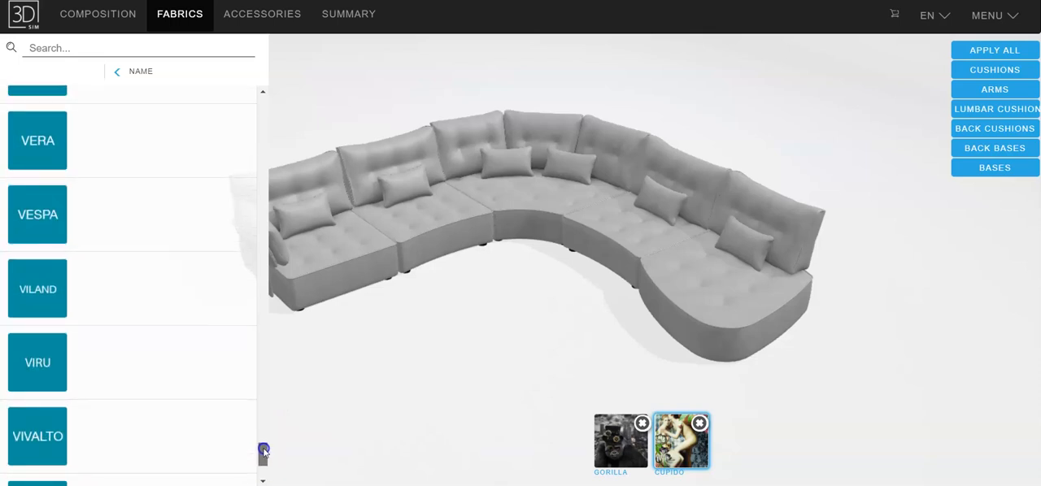
{"action": "mouse_move", "coordinate": [264, 451]}
{"action": "left_mouse_down"}
{"action": "mouse_move", "coordinate": [261, 461]}
{"action": "mouse_move", "coordinate": [264, 447]}
{"action": "left_mouse_up"}
{"action": "left_click", "coordinate": [37, 107]}
{"action": "left_click", "coordinate": [48, 164]}
{"action": "left_click", "coordinate": [50, 308]}
{"action": "left_click_drag", "start_coordinate": [258, 368], "coordinate": [254, 287]}
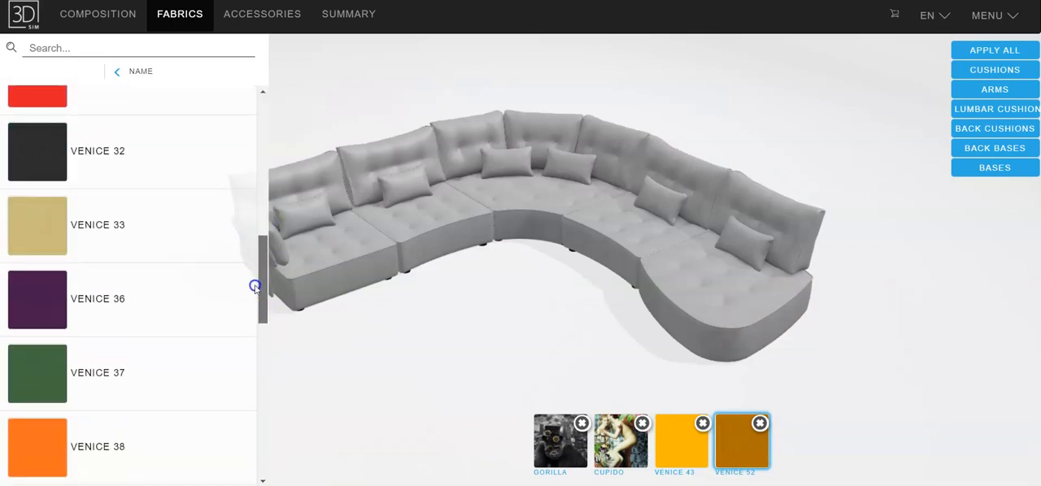
{"action": "left_click", "coordinate": [41, 153]}
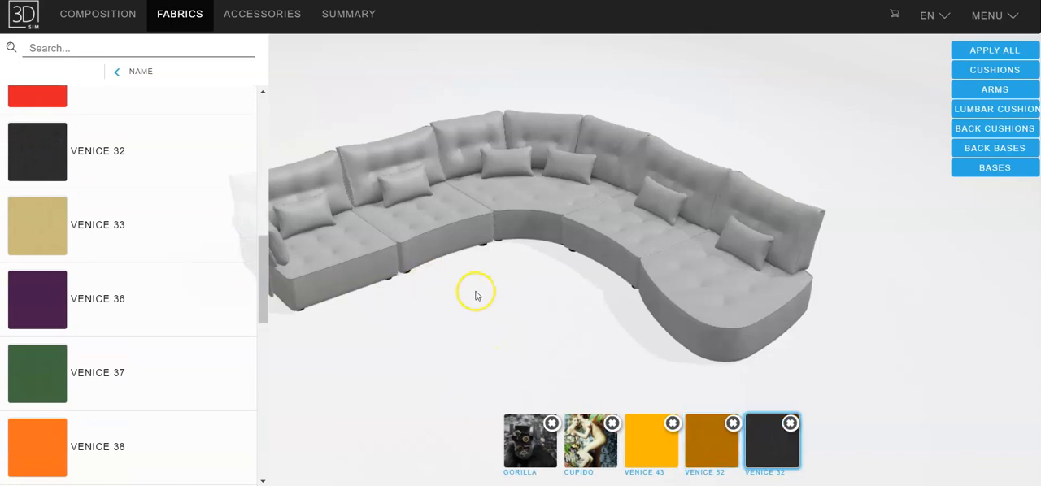
Cover the seat, backrest and lumbar cushion of the module between the armrest module and the corner with Gorilla fabric
{"action": "left_click", "coordinate": [528, 449]}
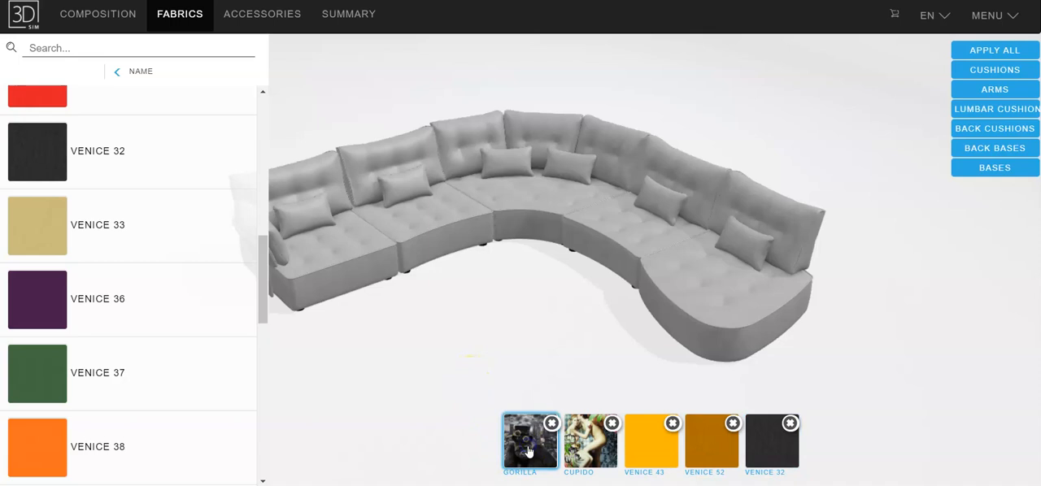
{"action": "left_click", "coordinate": [437, 222]}
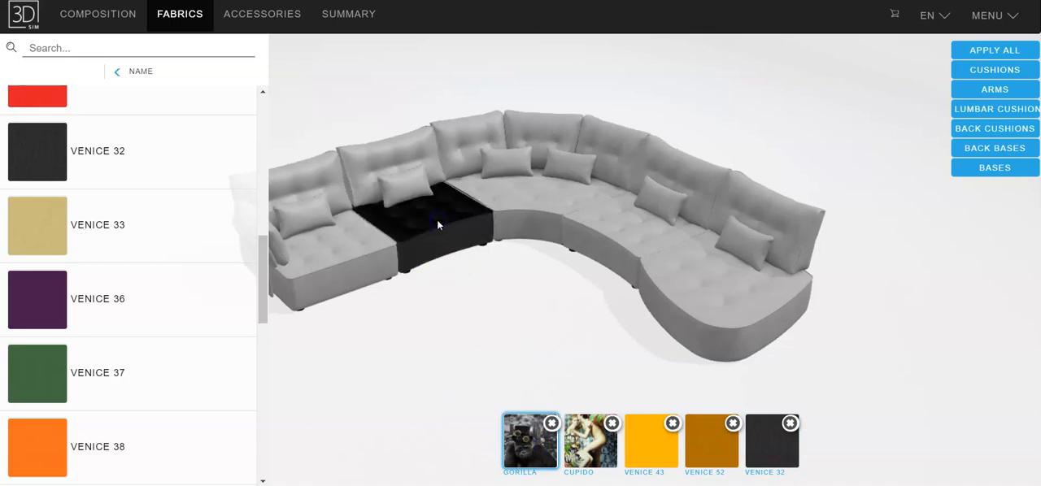
{"action": "left_click", "coordinate": [400, 163]}
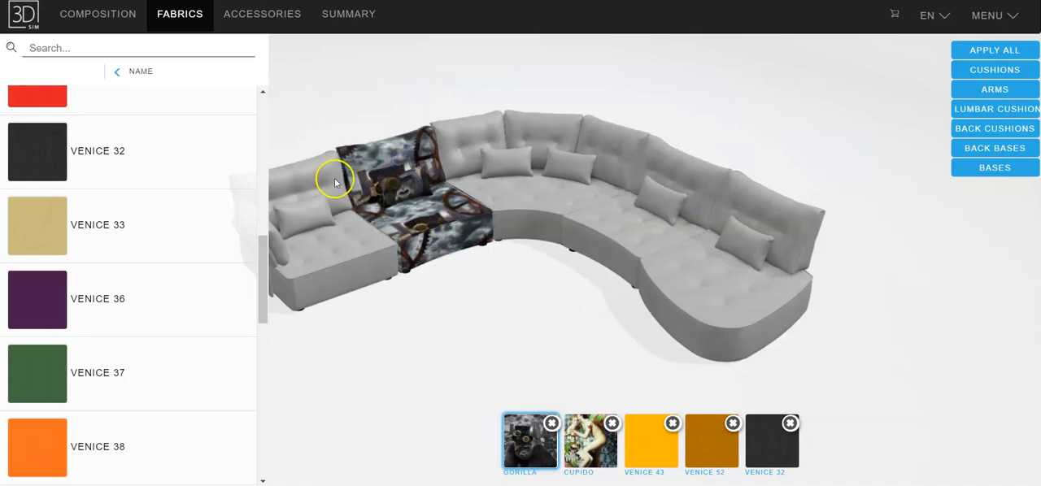
Cover the seat bases of all sofa modules, from the armrest module to the rounded chaise, with Venice 32 fabric
{"action": "left_click", "coordinate": [765, 440]}
{"action": "left_click", "coordinate": [349, 260]}
{"action": "left_click", "coordinate": [434, 235]}
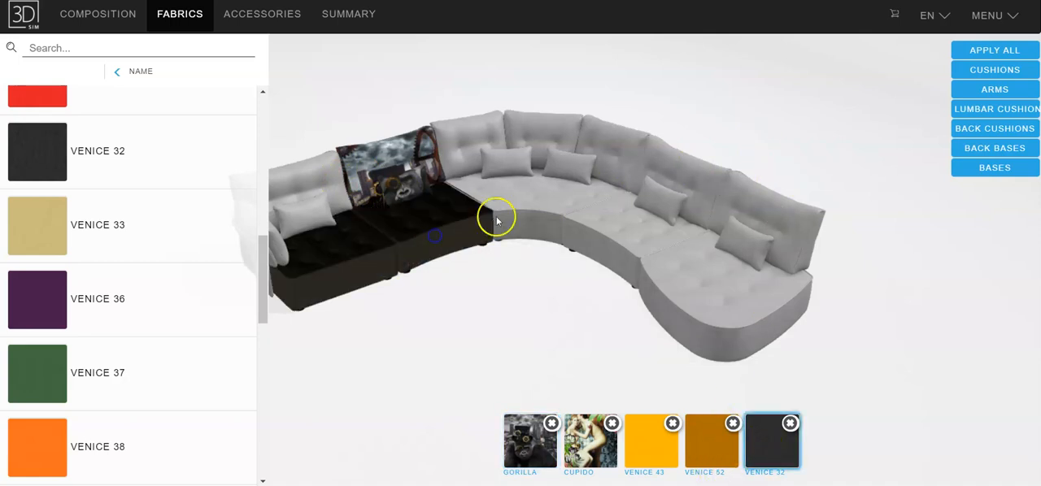
{"action": "left_click", "coordinate": [548, 225]}
{"action": "left_click", "coordinate": [599, 236]}
{"action": "left_click", "coordinate": [703, 302]}
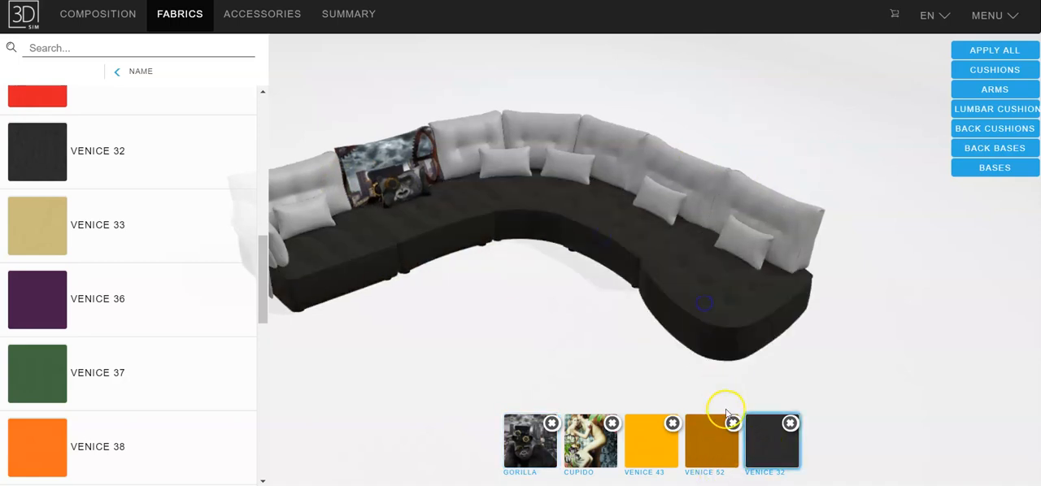
Cover the remaining plain grey backrests, from the chaise around the corner to the armrest module, with Gorilla fabric
{"action": "left_click", "coordinate": [521, 457]}
{"action": "left_click", "coordinate": [767, 214]}
{"action": "left_click", "coordinate": [674, 179]}
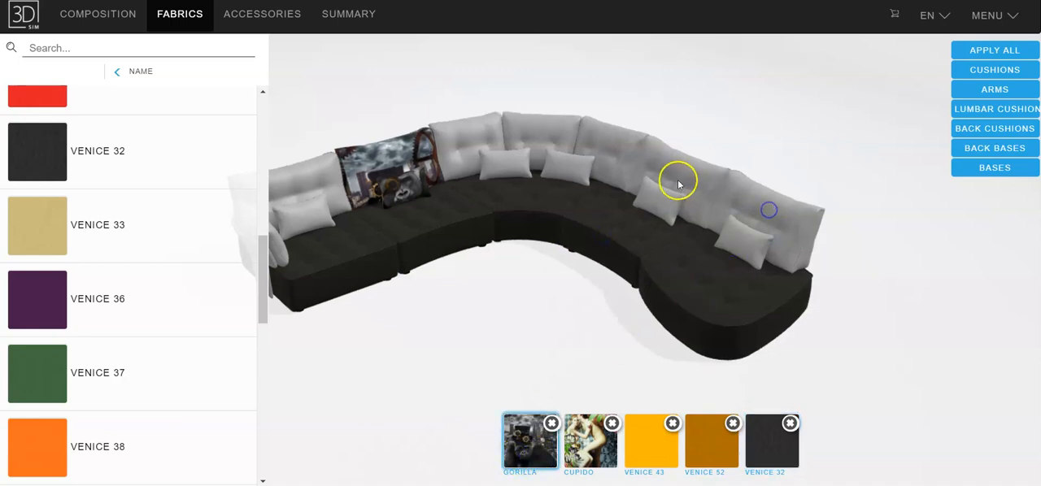
{"action": "left_click", "coordinate": [650, 161]}
{"action": "left_click", "coordinate": [513, 127]}
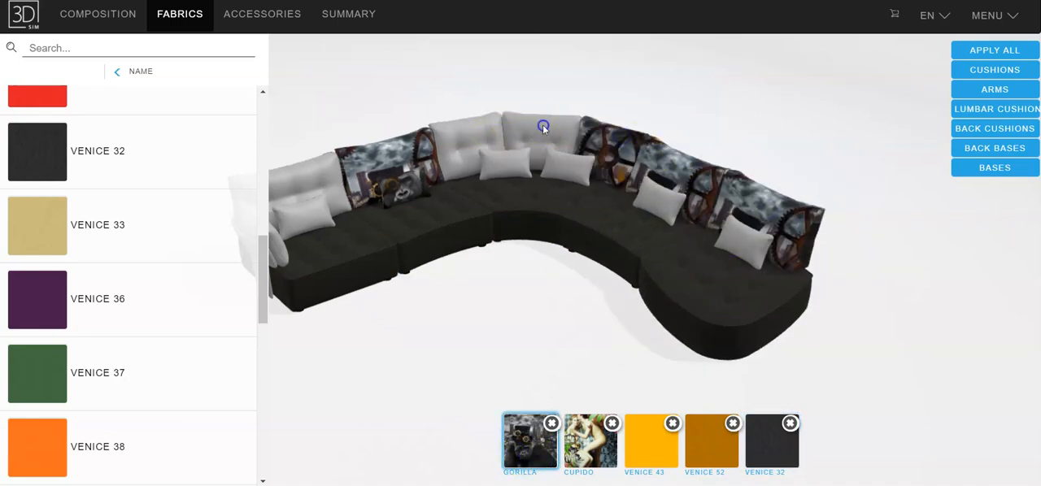
{"action": "left_click", "coordinate": [453, 144]}
{"action": "left_click", "coordinate": [298, 181]}
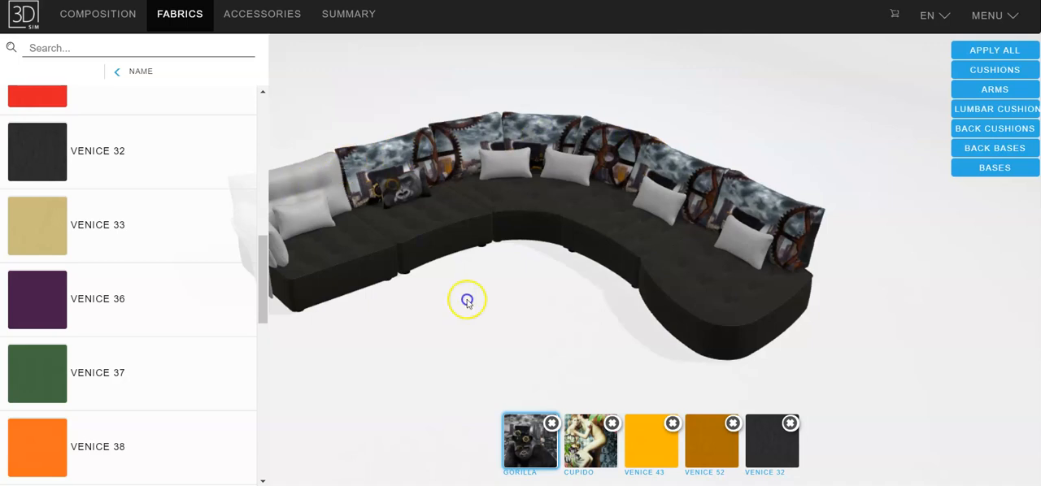
Apply the Gorilla fabric to the seat, lumbar cushion and arm of the armrest module
{"action": "left_click", "coordinate": [345, 249]}
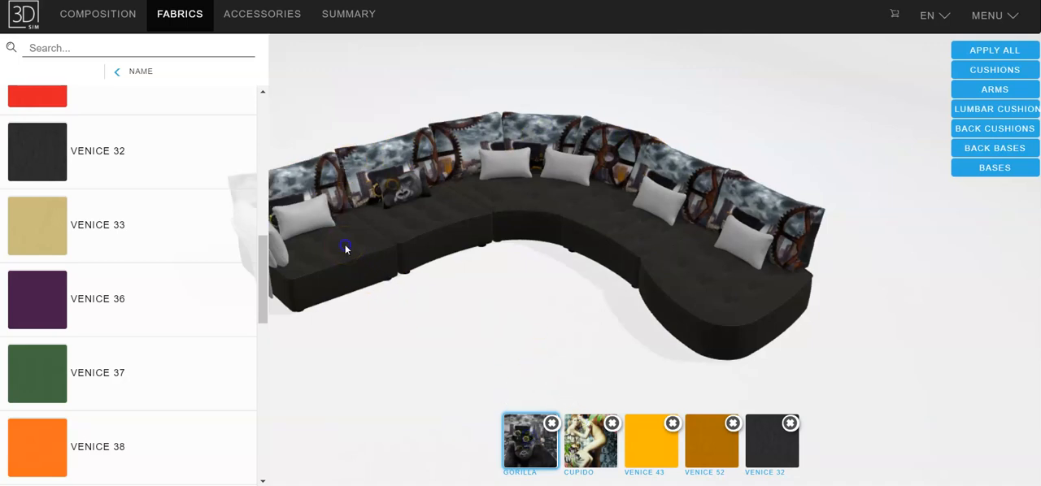
{"action": "left_click", "coordinate": [345, 249]}
{"action": "left_click", "coordinate": [318, 216]}
{"action": "left_click", "coordinate": [276, 244]}
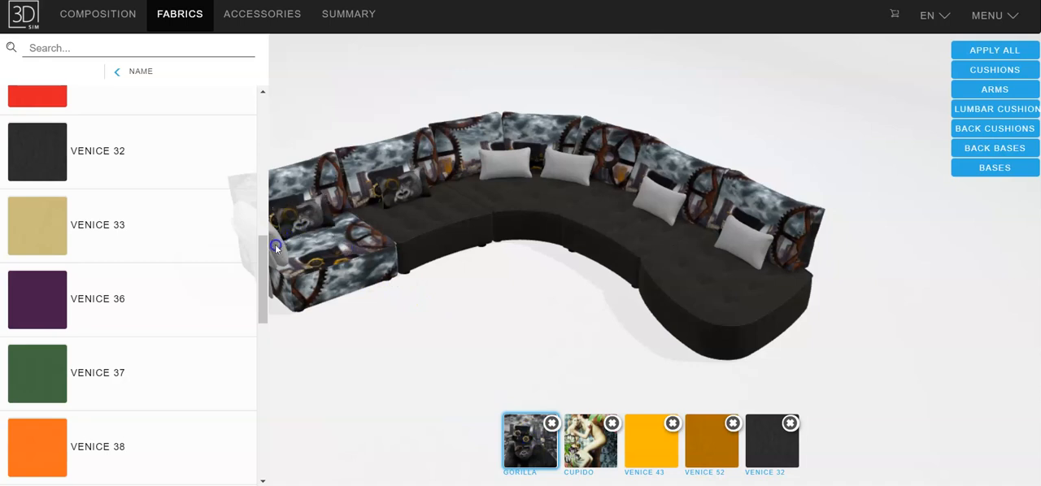
{"action": "left_click", "coordinate": [529, 454]}
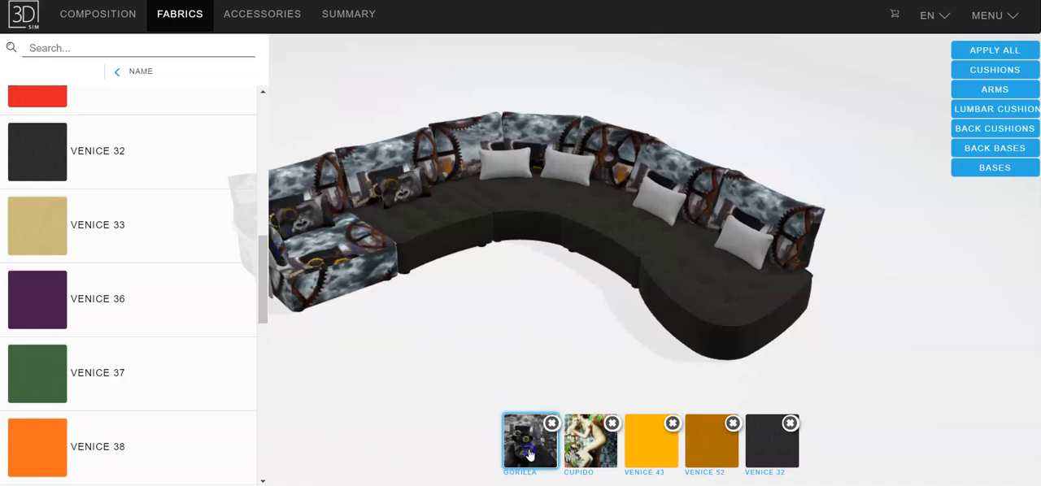
Apply Venice 32 to the backrest and lumbar cushion of the module between the armrest module and the corner
{"action": "left_click", "coordinate": [767, 449]}
{"action": "left_click", "coordinate": [446, 199]}
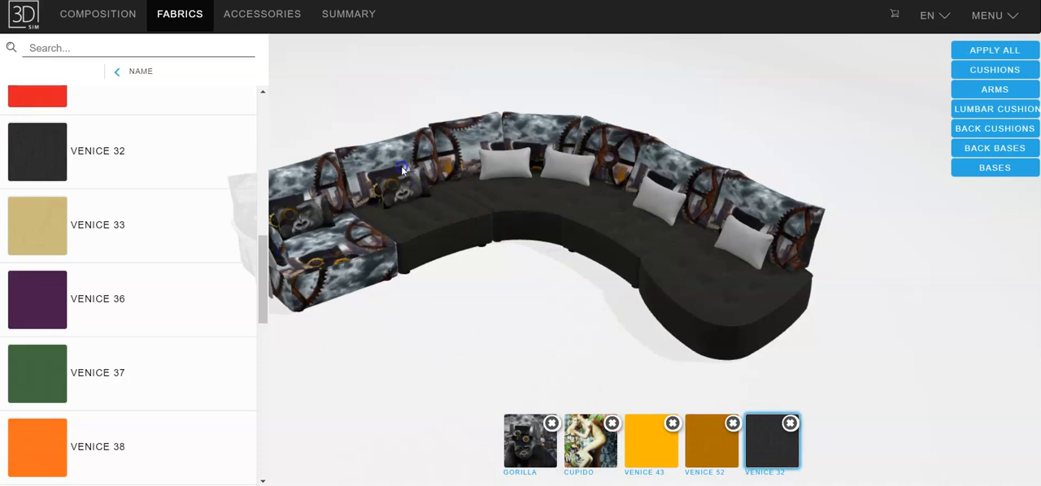
{"action": "left_click", "coordinate": [399, 189]}
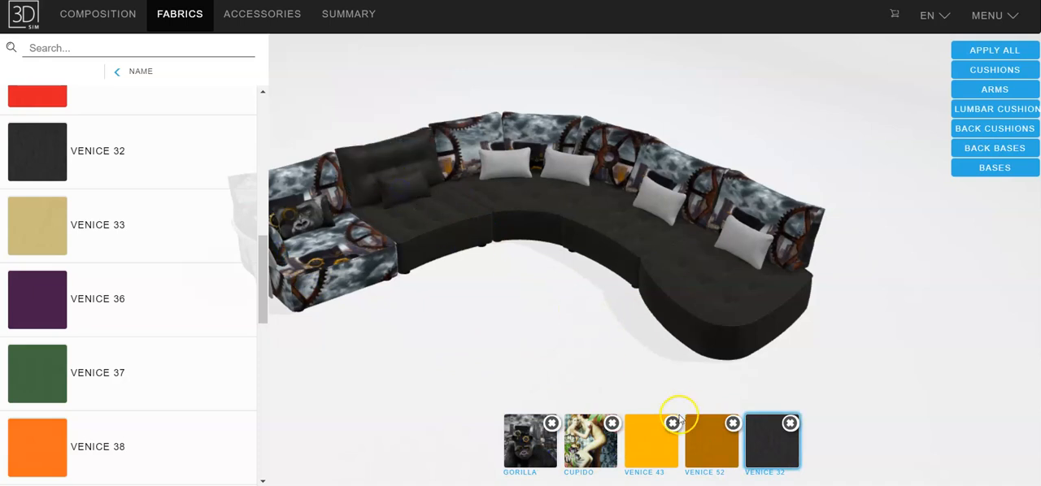
Apply Venice 52 to the backrests, seat and both lumbar cushions of the curved corner module
{"action": "left_click", "coordinate": [711, 443]}
{"action": "left_click", "coordinate": [470, 137]}
{"action": "left_click", "coordinate": [546, 202]}
{"action": "left_click", "coordinate": [511, 163]}
{"action": "left_click", "coordinate": [577, 169]}
Apply Gorilla to the seat and lumbar cushion of the module before the chaise and to the corner's two lumbar cushions
{"action": "left_click", "coordinate": [529, 441]}
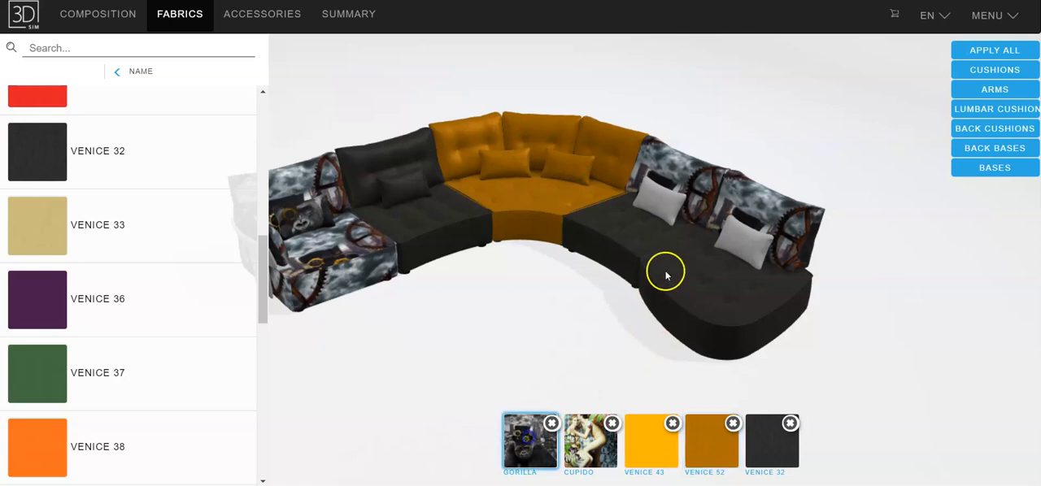
{"action": "left_click", "coordinate": [625, 236]}
{"action": "left_click", "coordinate": [659, 204]}
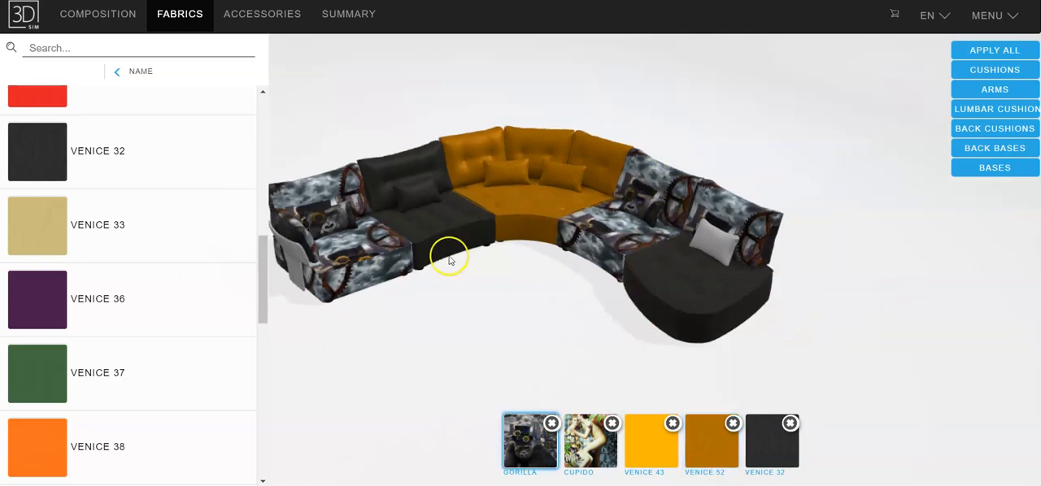
{"action": "left_click", "coordinate": [539, 377]}
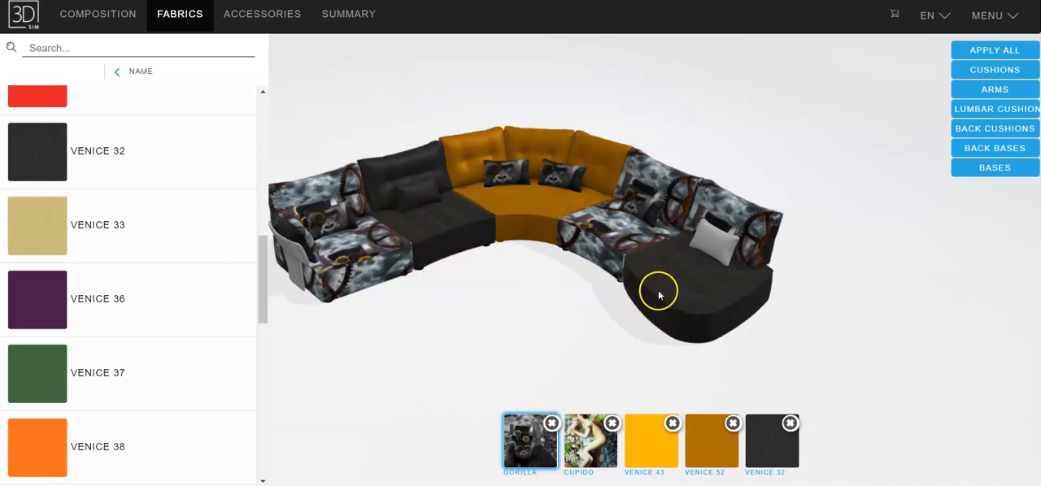
Apply the Venice 52 fabric to the whole sofa at once
{"action": "left_click", "coordinate": [712, 448]}
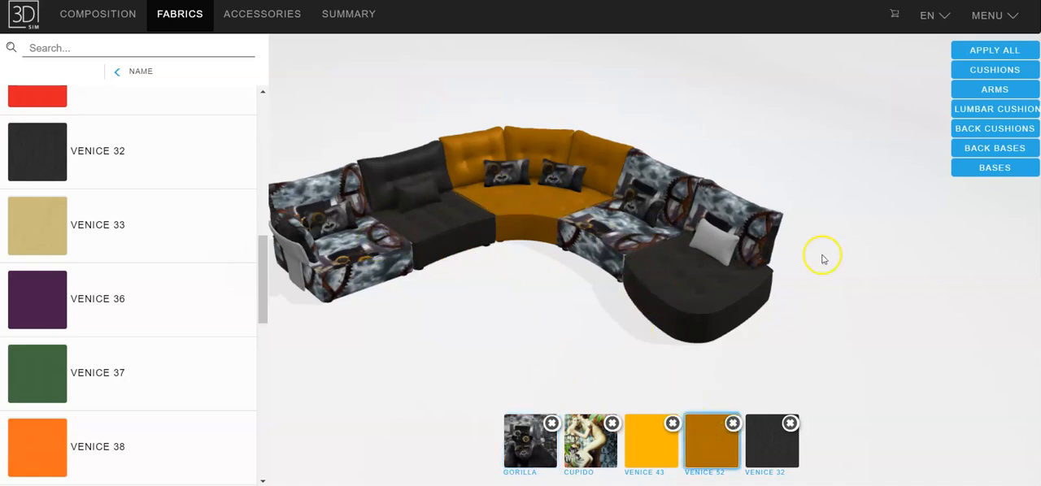
{"action": "left_click", "coordinate": [987, 52]}
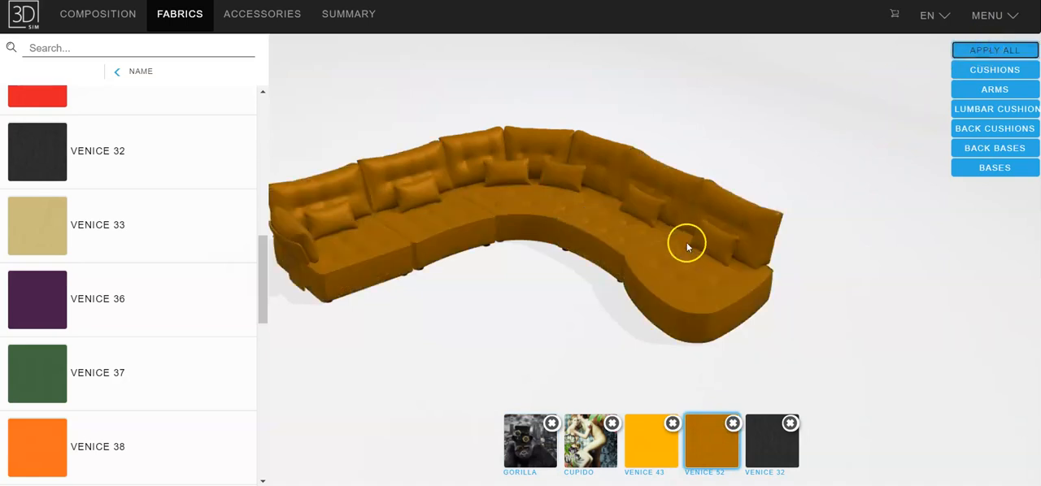
{"action": "scroll", "coordinate": [678, 237], "scroll_direction": "down", "scroll_amount": 2}
{"action": "scroll", "coordinate": [678, 237], "scroll_direction": "up", "scroll_amount": 3}
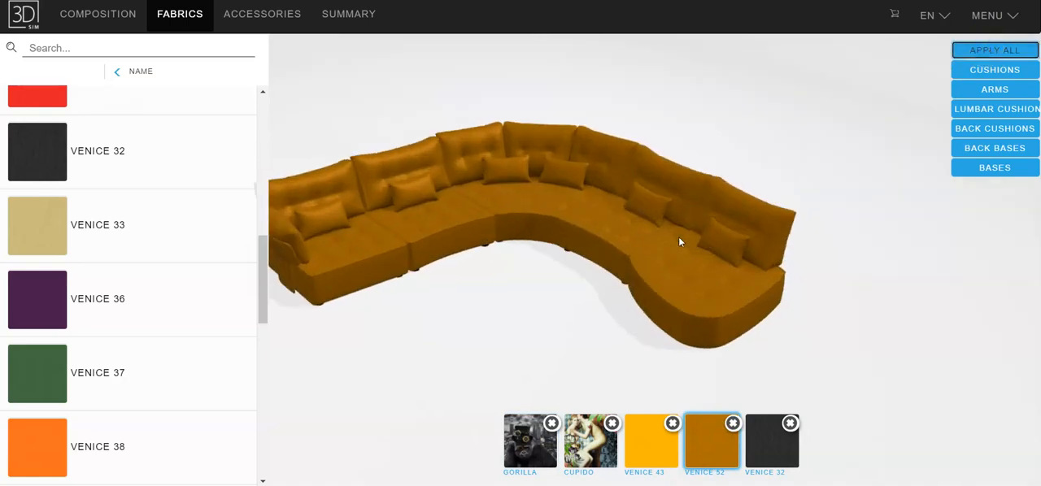
{"action": "left_click", "coordinate": [660, 269]}
Apply the Cupido fabric to all back cushions of the sofa at once
{"action": "left_click", "coordinate": [582, 440]}
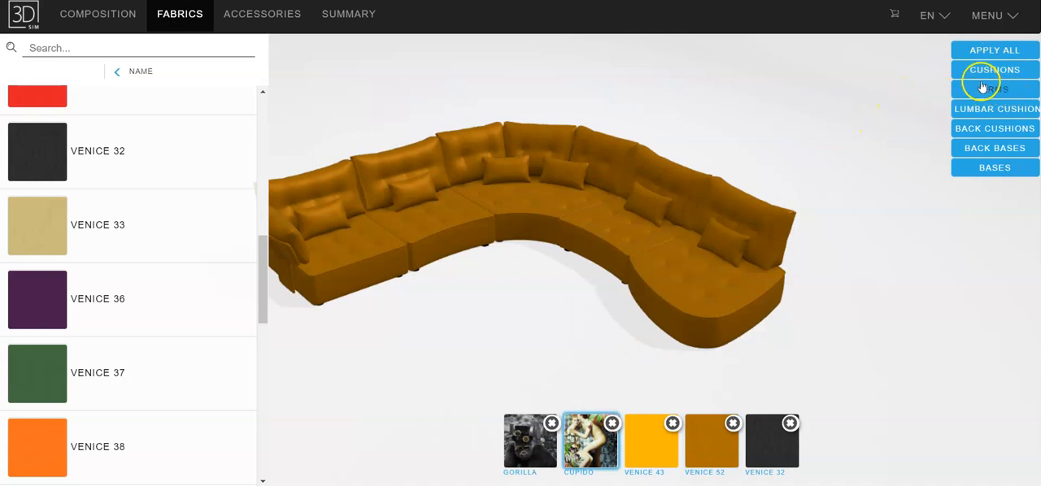
{"action": "left_click", "coordinate": [982, 130]}
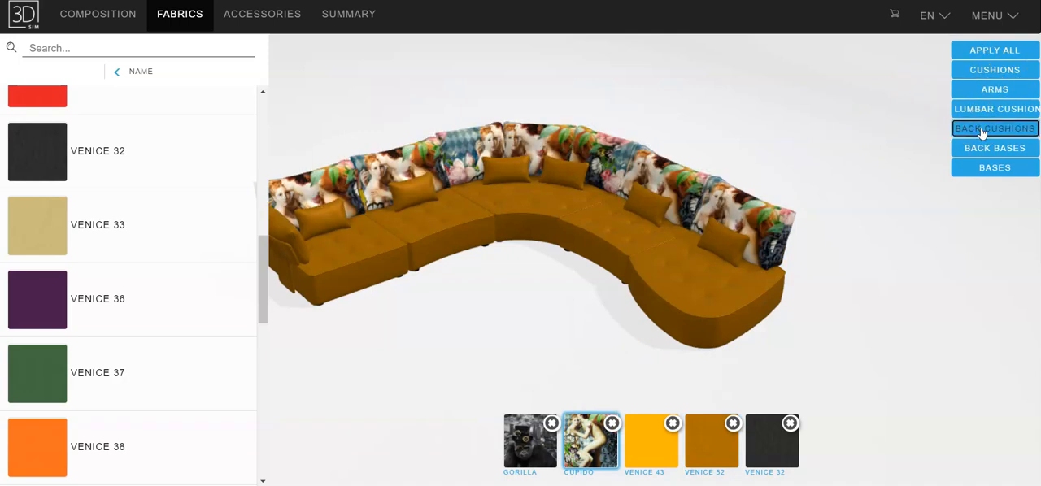
Fit Metal Cromo (10 cm.) legs to the ARIANNE LOVE Mod. A (93) end module with the arm
{"action": "scroll", "coordinate": [557, 269], "scroll_direction": "down", "scroll_amount": 3}
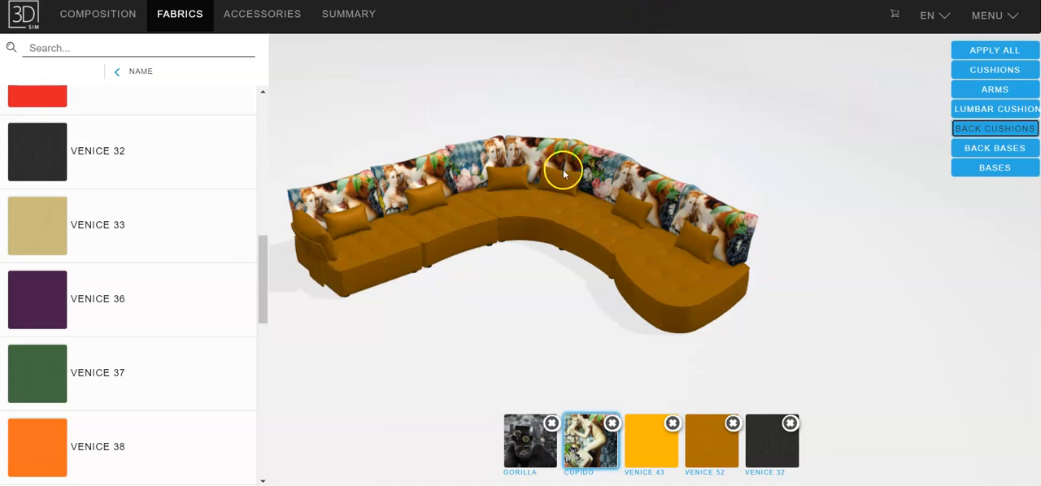
{"action": "left_click", "coordinate": [264, 18]}
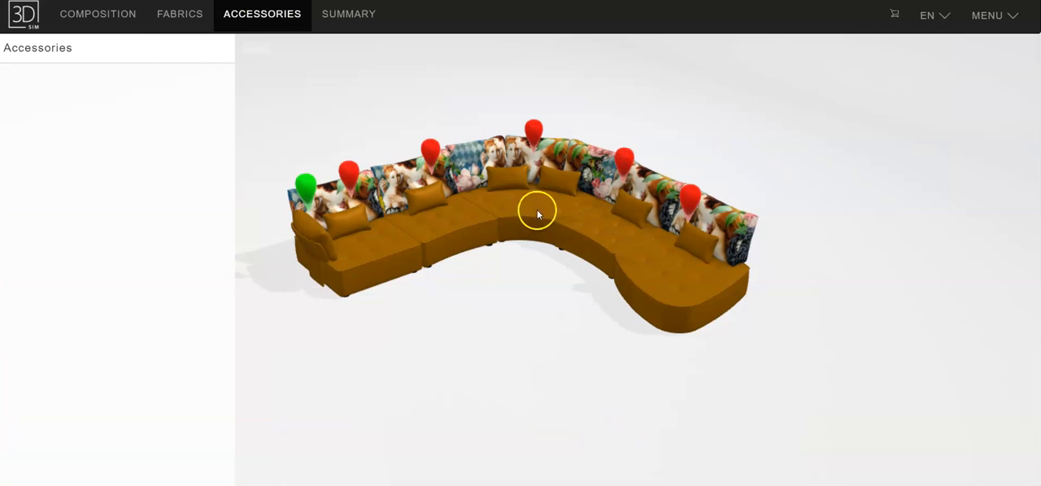
{"action": "scroll", "coordinate": [537, 209], "scroll_direction": "up", "scroll_amount": 2}
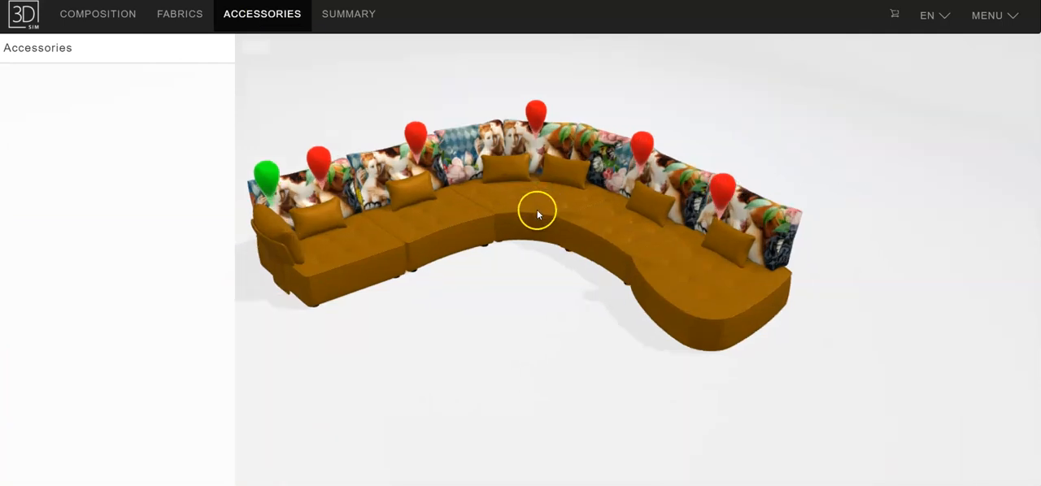
{"action": "left_click", "coordinate": [322, 156]}
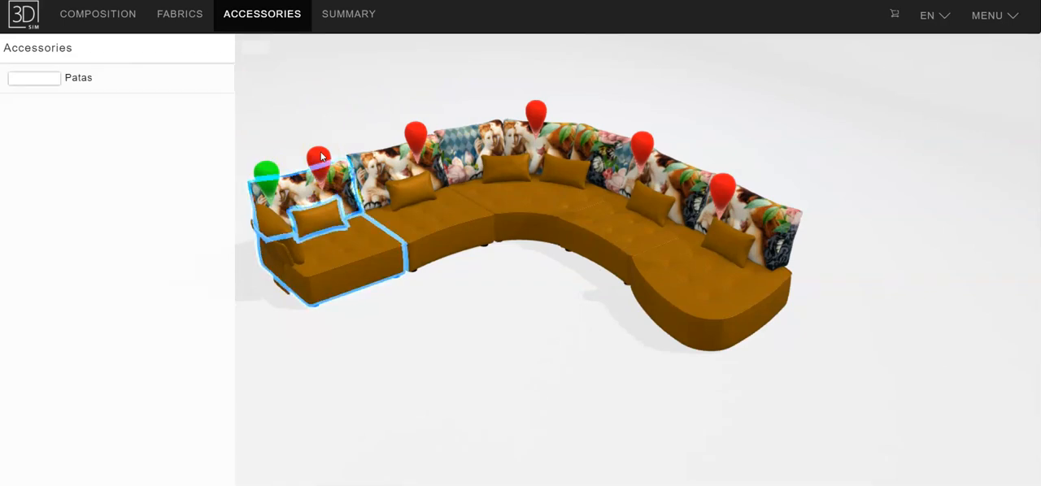
{"action": "left_click", "coordinate": [41, 78]}
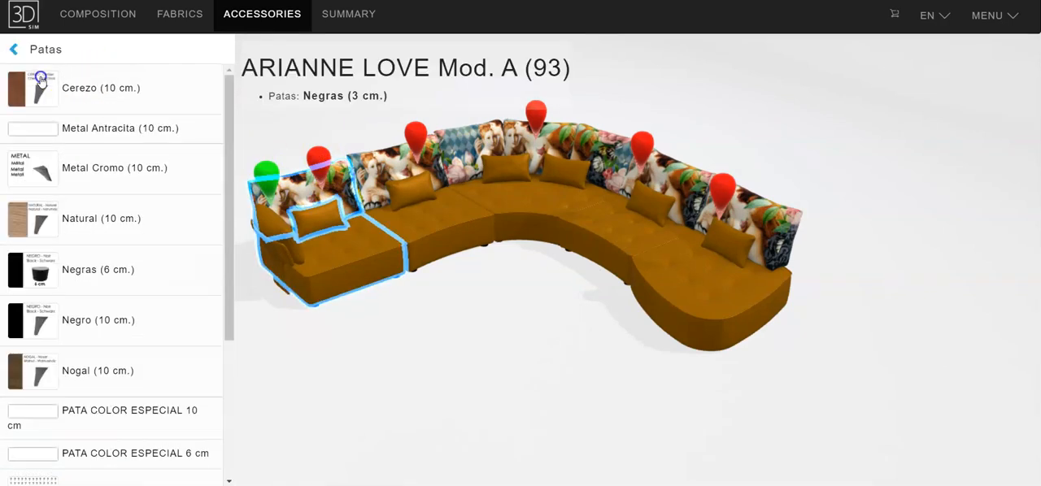
{"action": "left_click", "coordinate": [43, 167]}
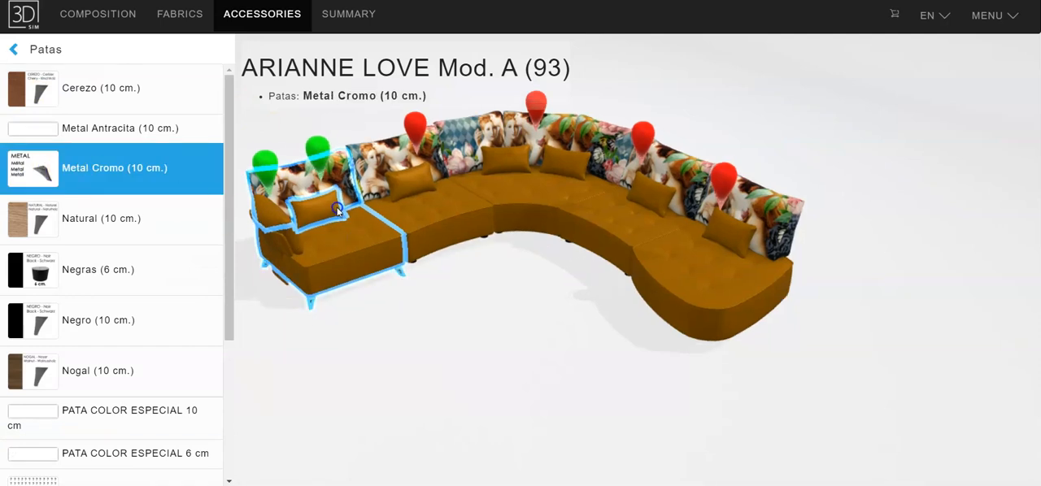
{"action": "left_click", "coordinate": [386, 119]}
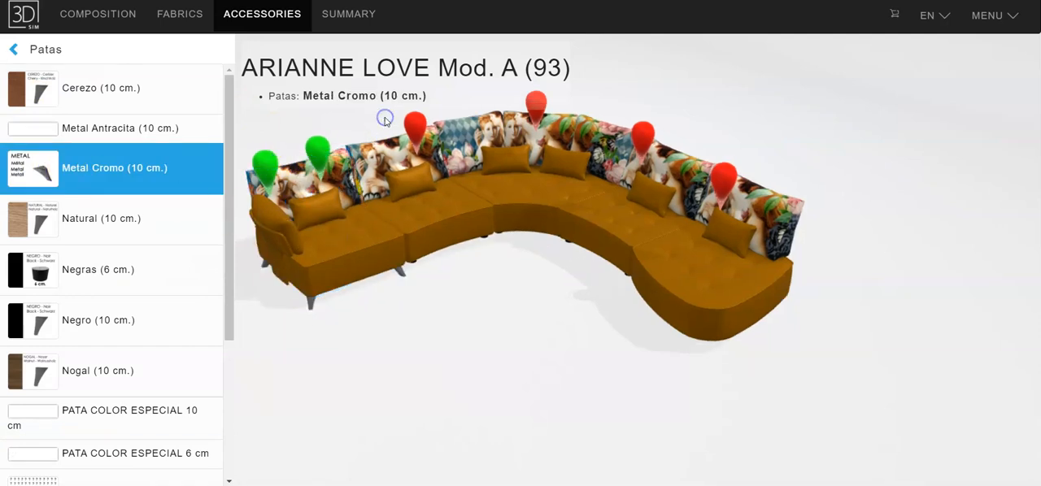
Fit Natural (10 cm.) legs to the ARIANNE LOVE Modulo M beside the arm module
{"action": "left_click", "coordinate": [412, 130]}
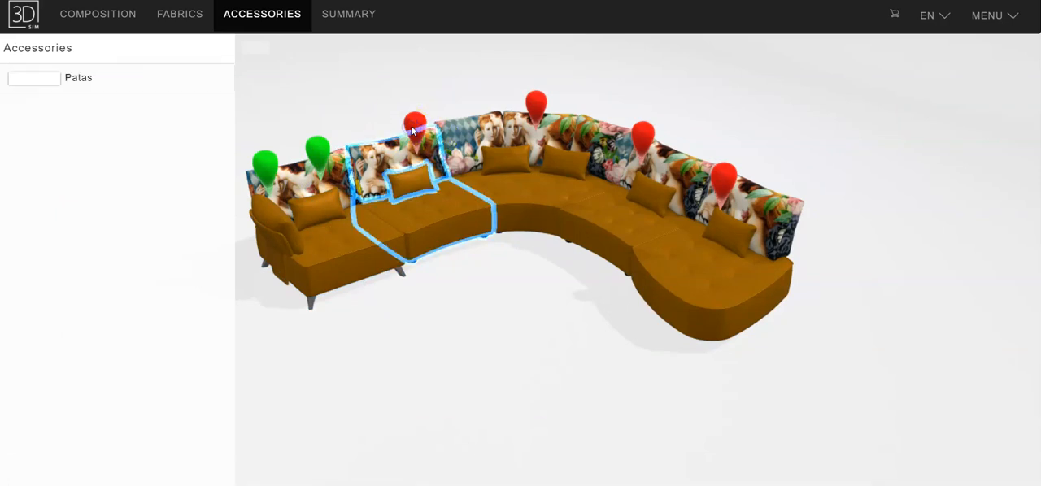
{"action": "left_click", "coordinate": [40, 81]}
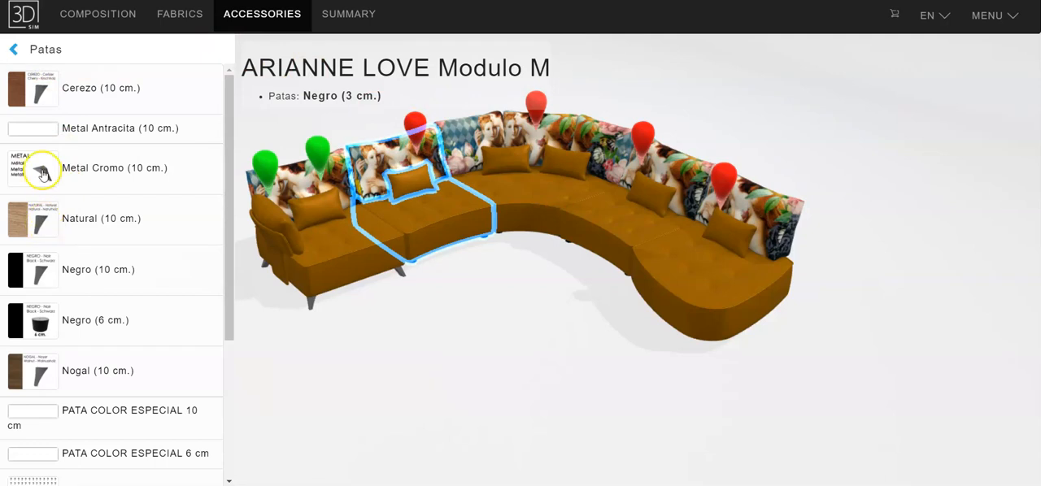
{"action": "left_click", "coordinate": [39, 220]}
{"action": "left_click", "coordinate": [463, 343]}
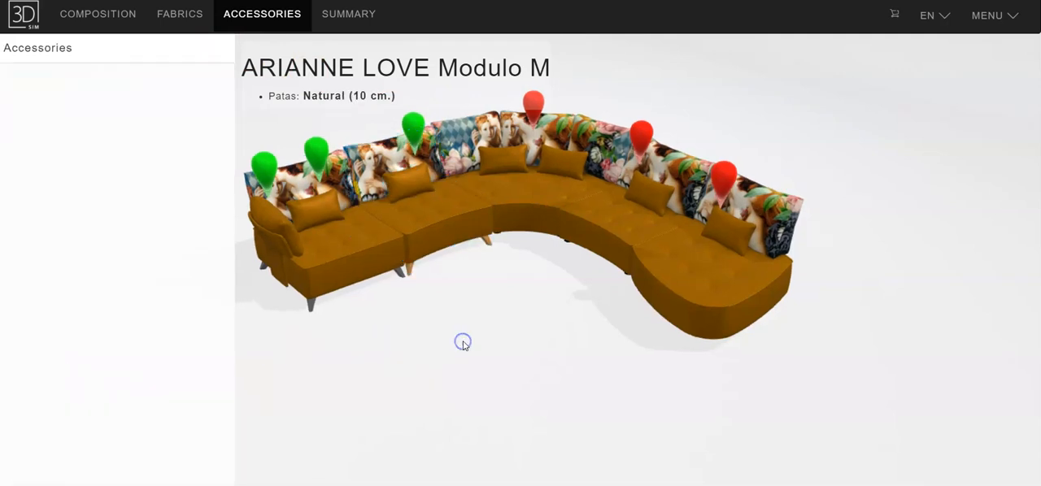
{"action": "left_click", "coordinate": [407, 168]}
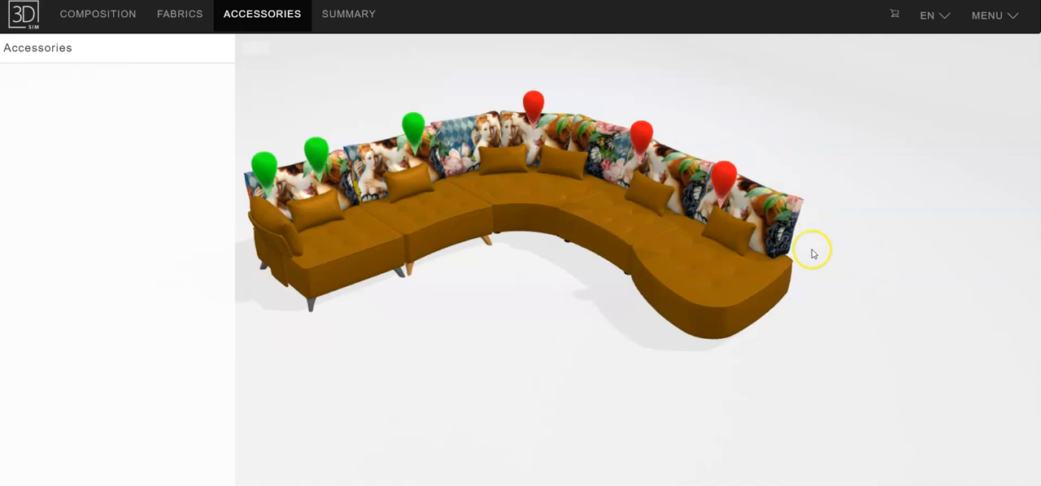
Examine the sofa's legs from a lower angle and from the other side, and return to the fabric selection
{"action": "left_click_drag", "start_coordinate": [808, 147], "coordinate": [816, 122]}
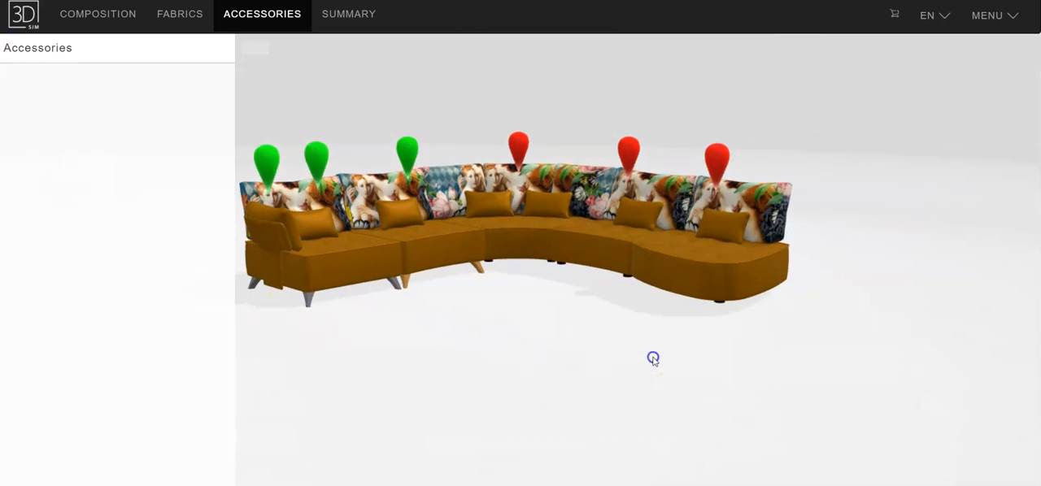
{"action": "left_click_drag", "start_coordinate": [899, 307], "coordinate": [367, 298]}
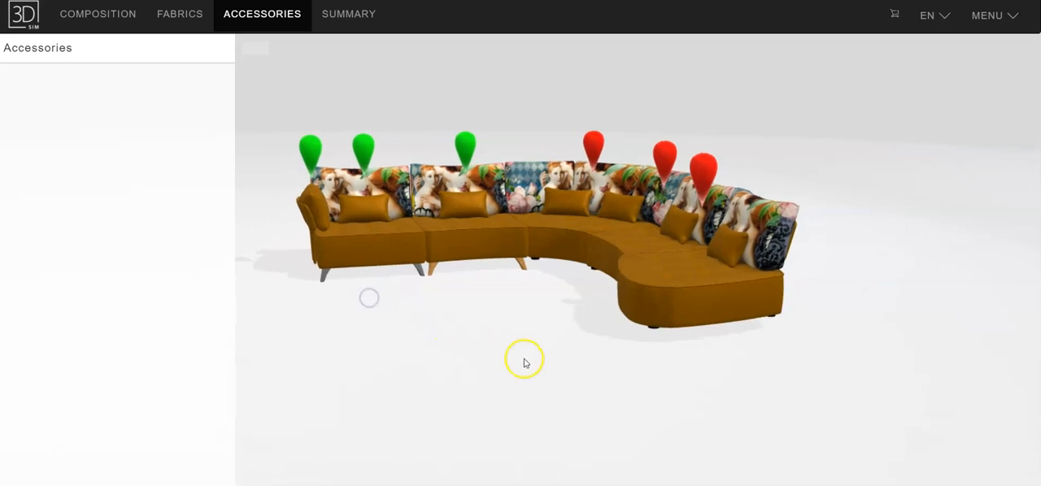
{"action": "left_click", "coordinate": [189, 16]}
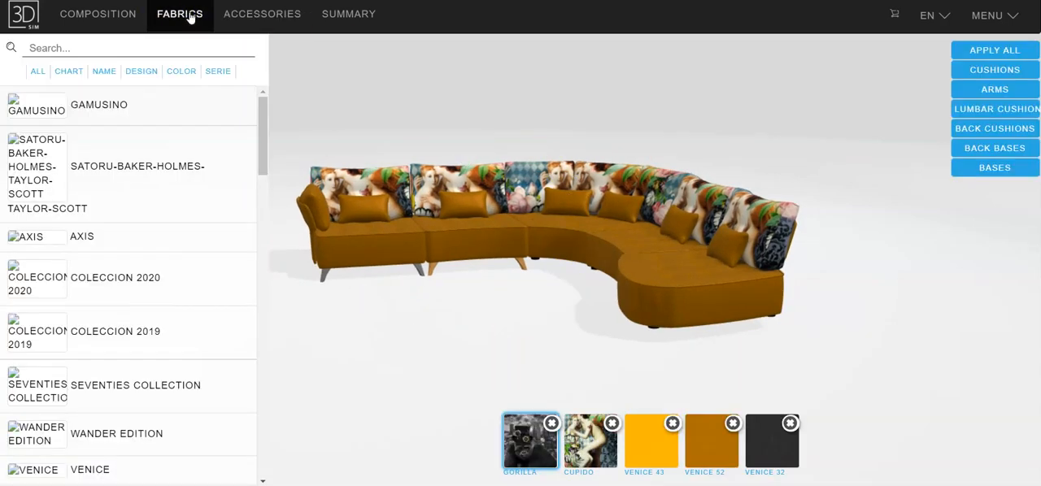